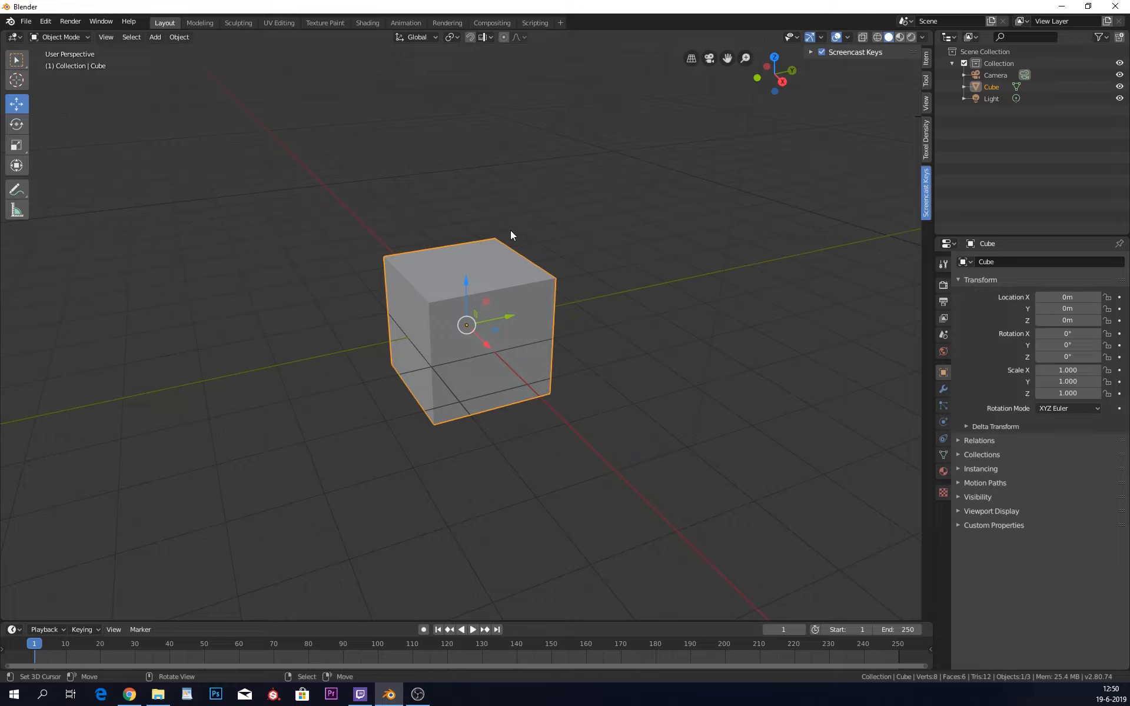
Try moving the cube with the Move gizmo along Z, along X and within the XY plane, undoing each move.
click(468, 285)
drag(467, 284, 563, 234)
key(ctrl+z)
drag(486, 346, 622, 498)
key(ctrl+z)
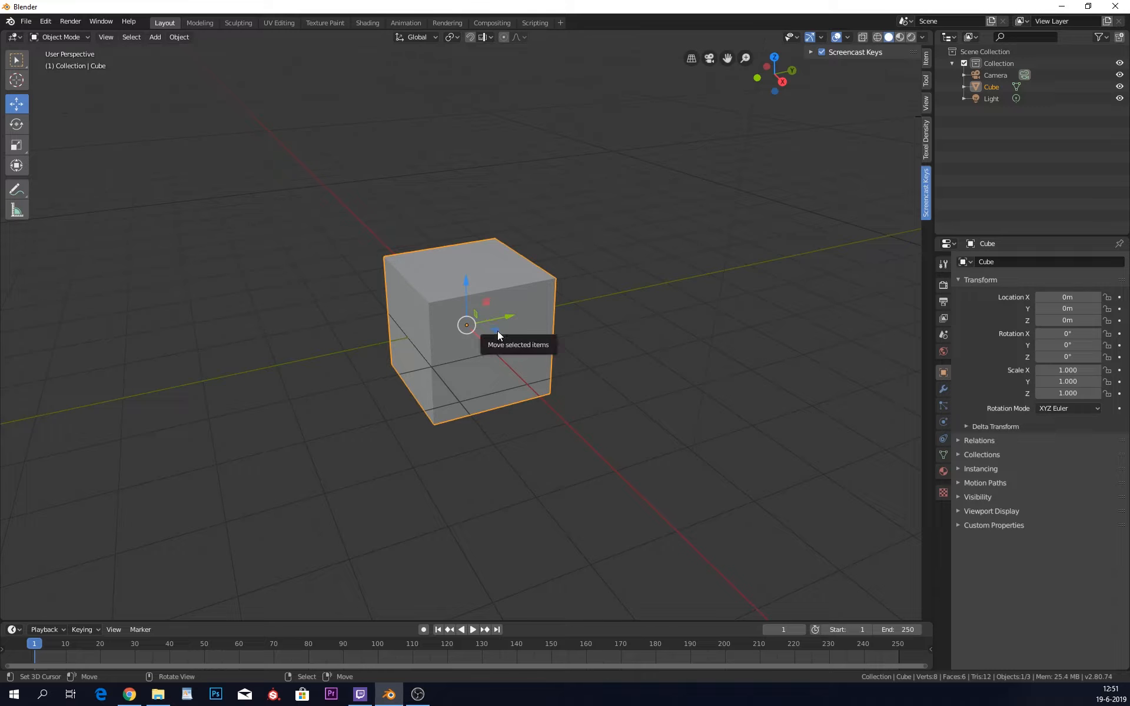
drag(497, 333, 445, 255)
key(ctrl+z)
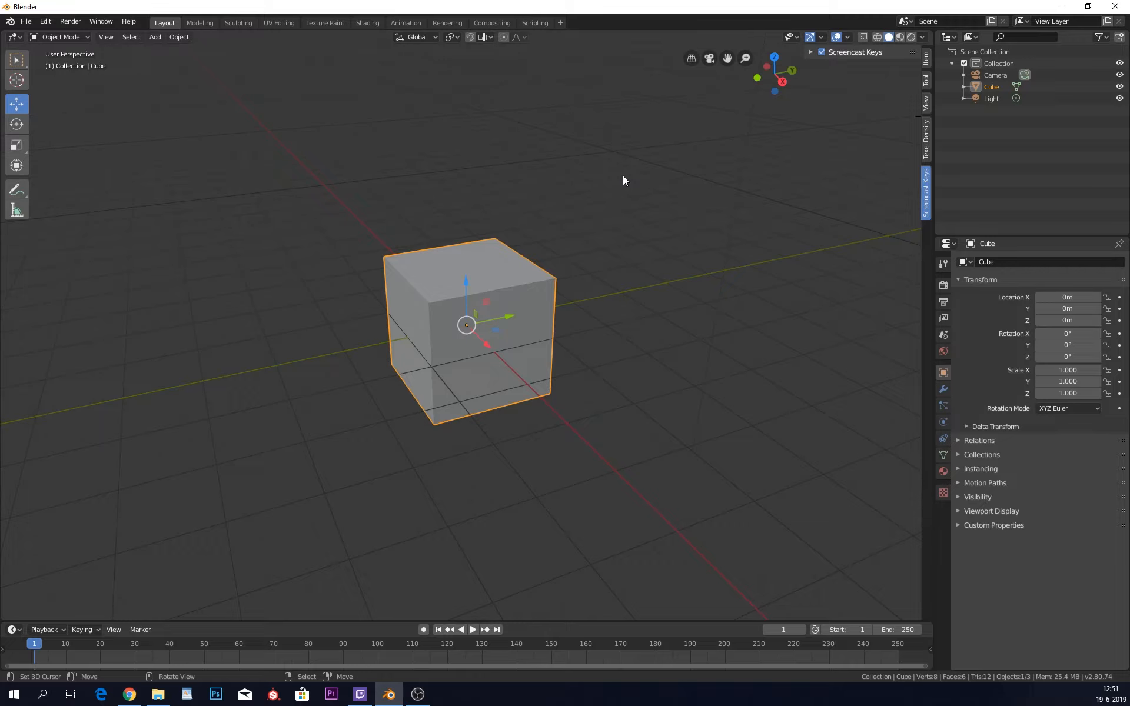
Try grabbing and moving the cube freely without an axis constraint from different viewing angles, cancelling each move.
key(g)
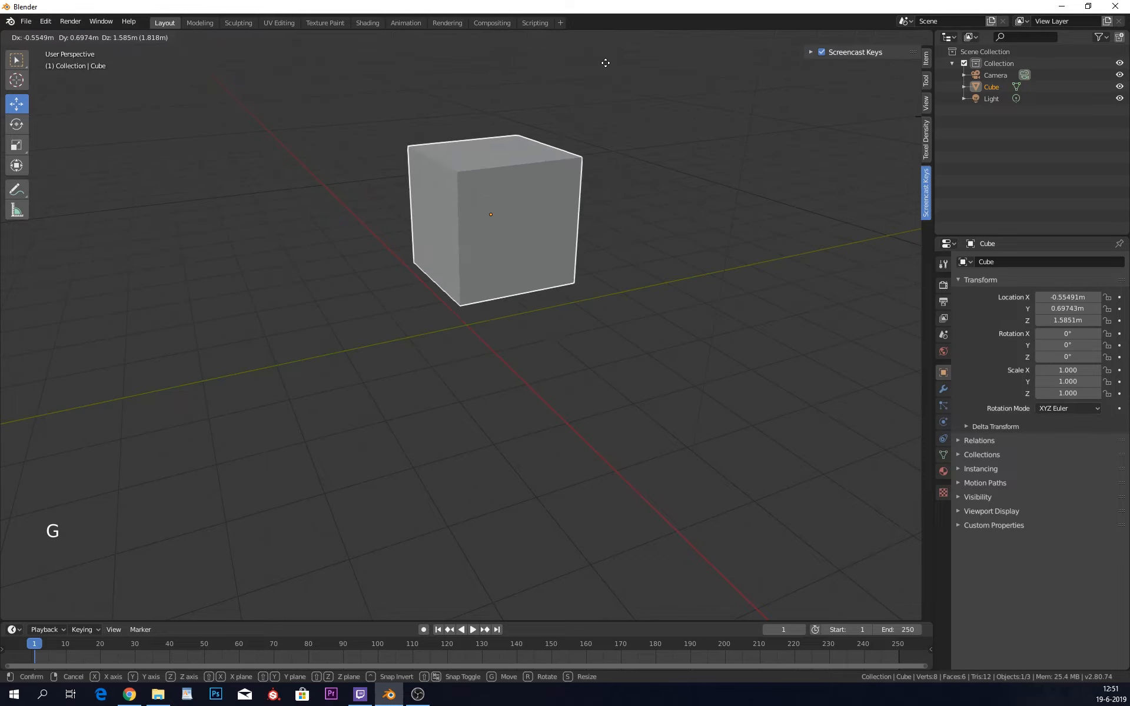
key(Escape)
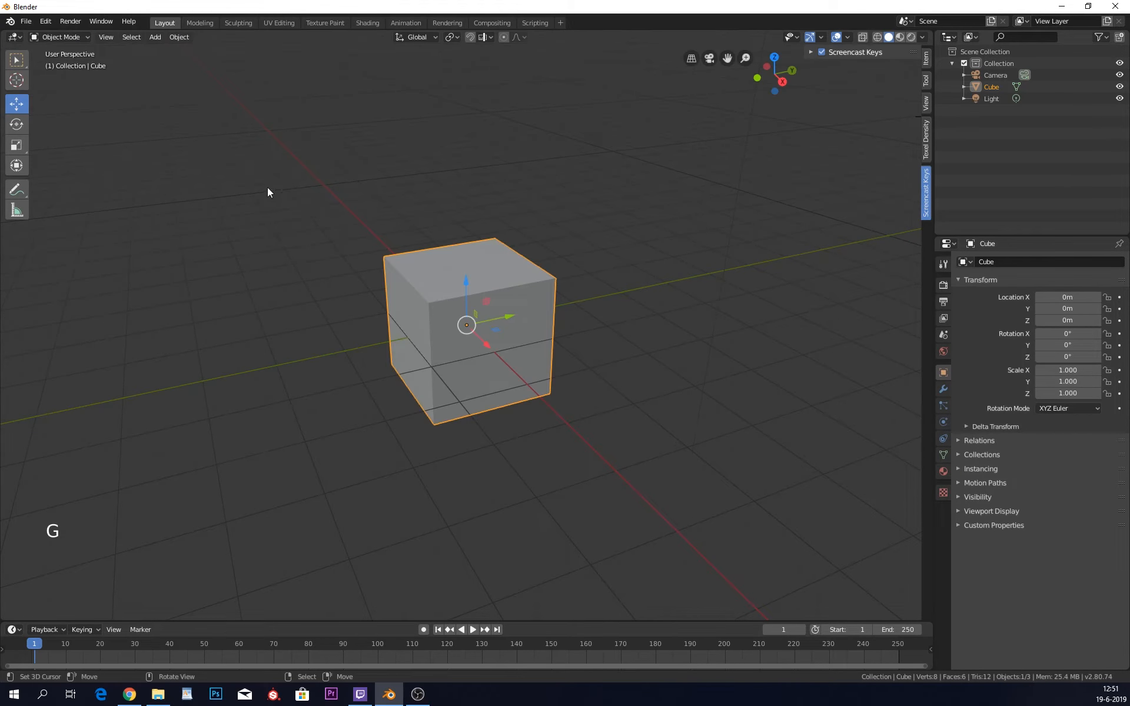
key(g)
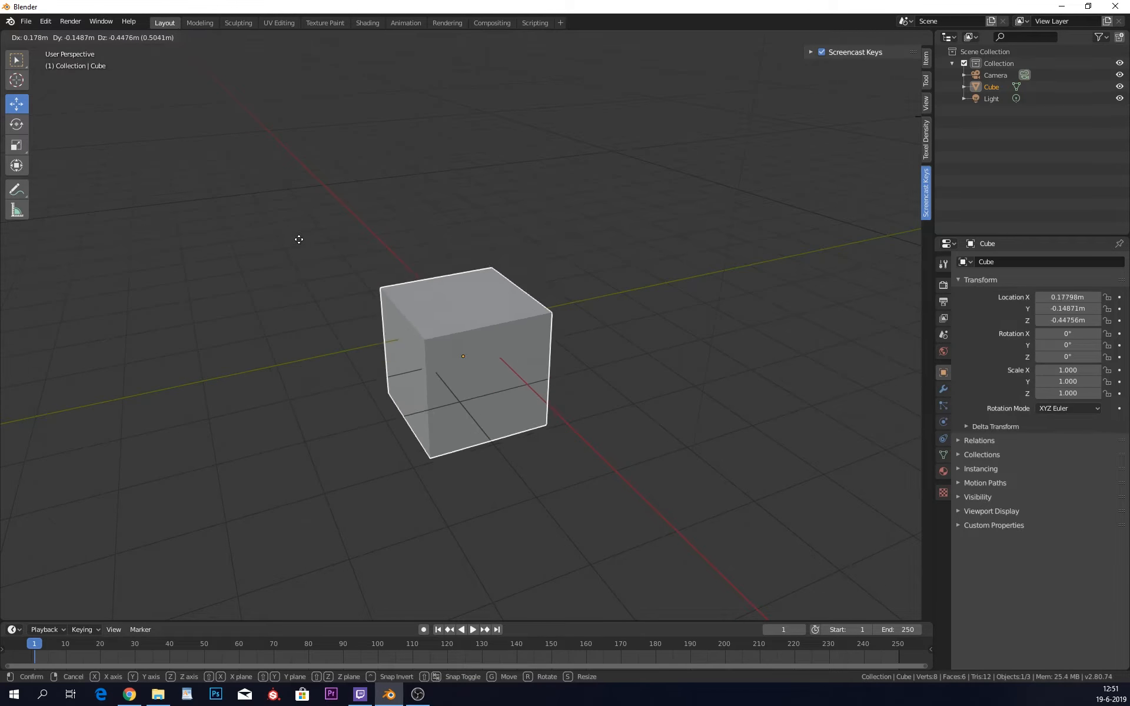
key(Escape)
key(g)
right_click(578, 253)
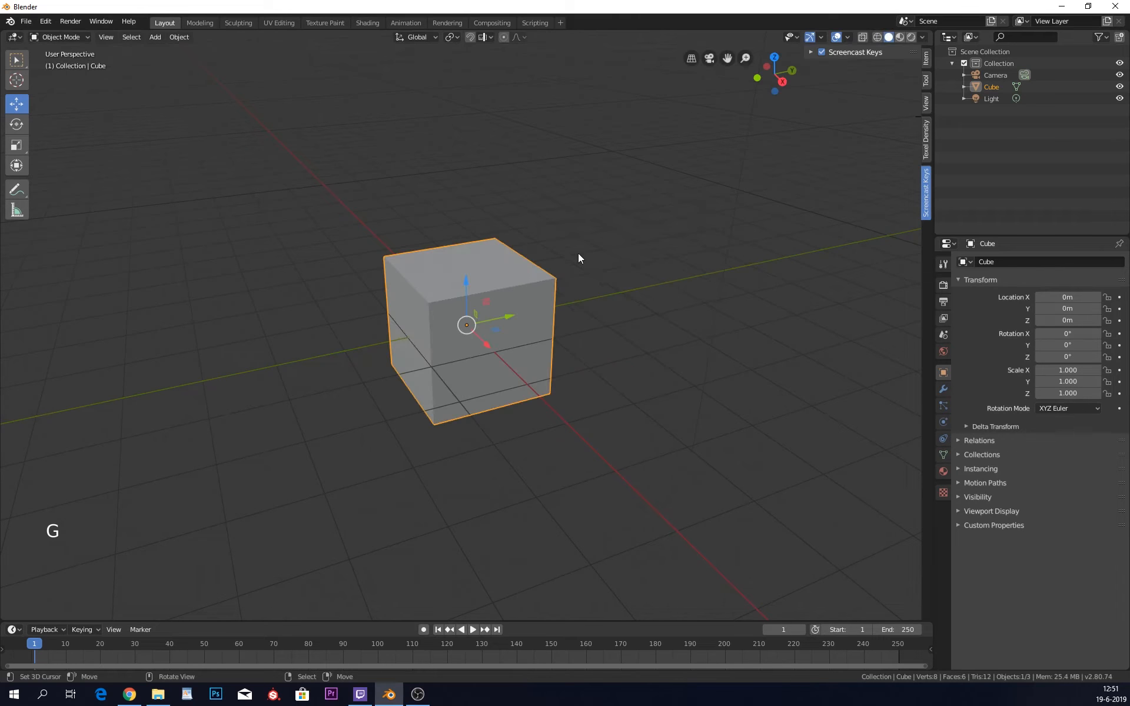
key(g)
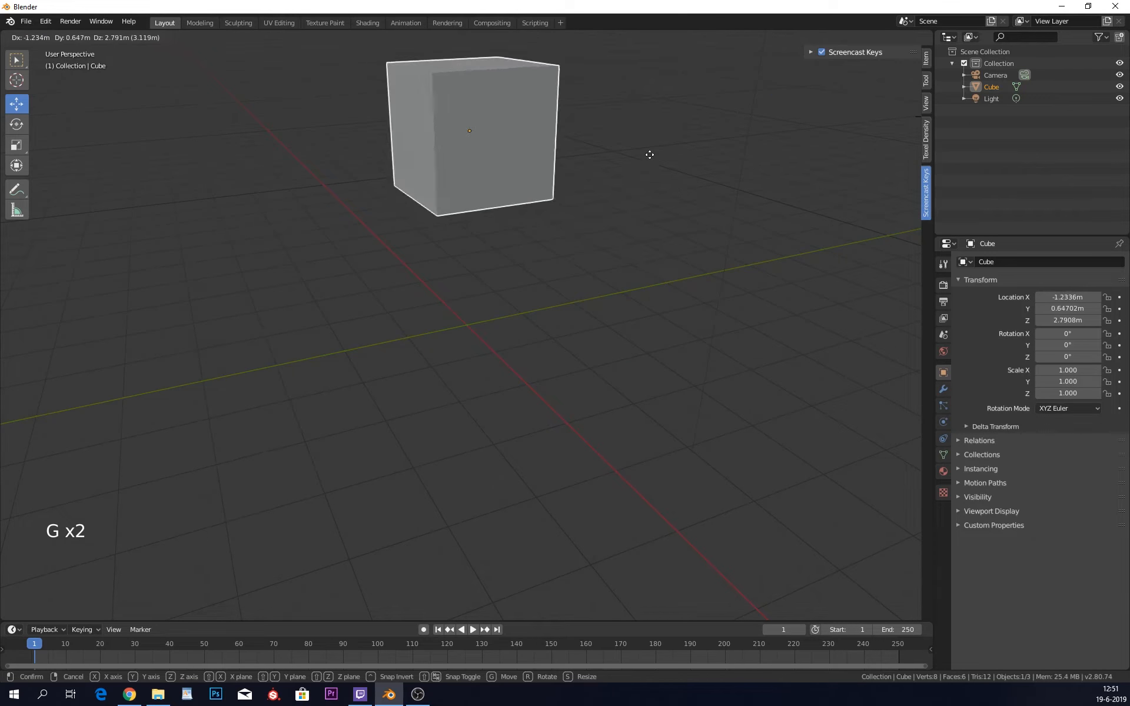
right_click(496, 340)
middle_drag(496, 341, 622, 362)
key(g)
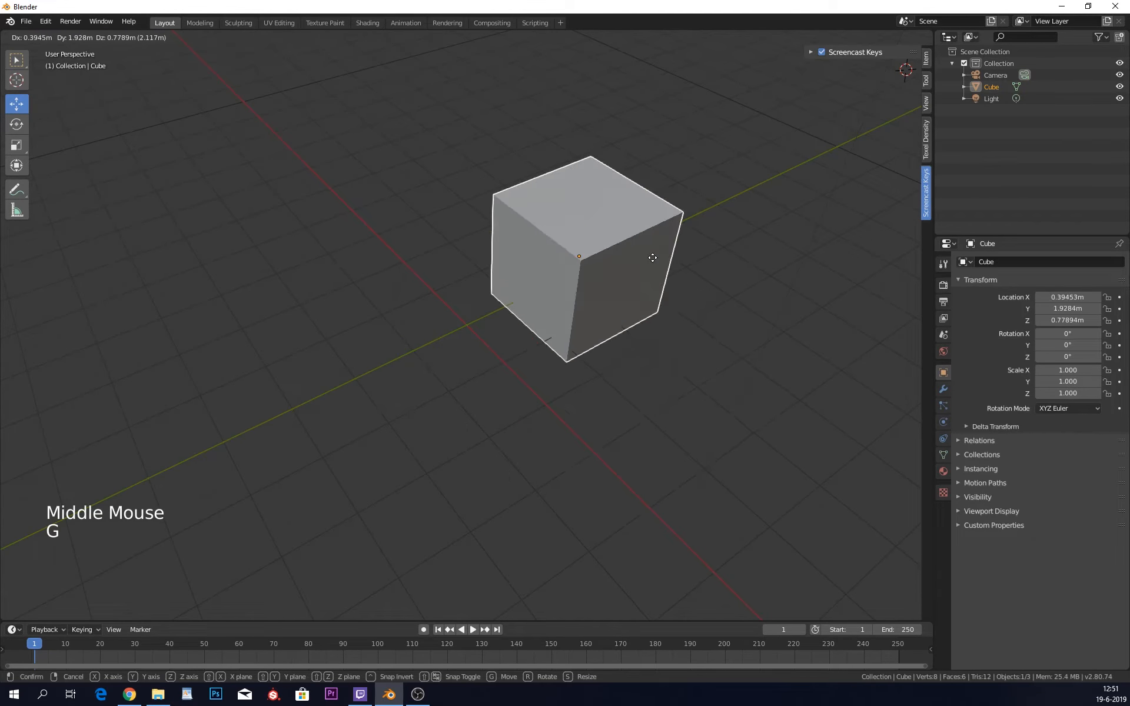
right_click(591, 320)
middle_drag(532, 387, 591, 305)
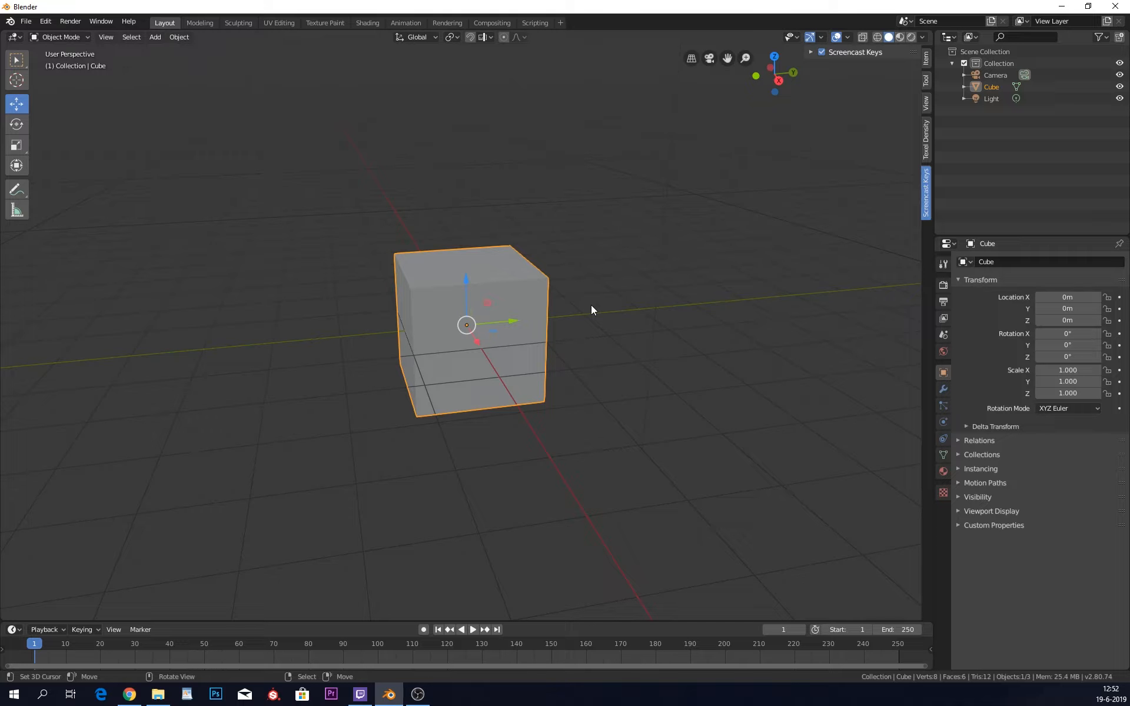
Try moving the cube constrained to the global Z, Y and X axes one at a time, cancelling each move.
key(g)
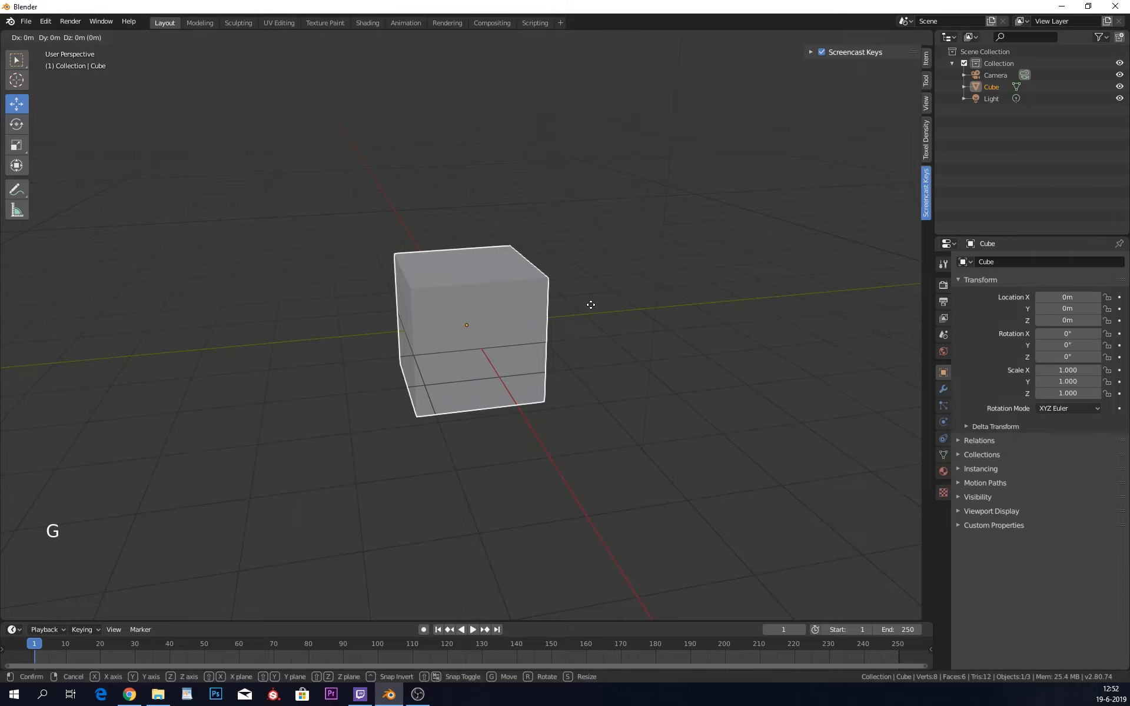
key(z)
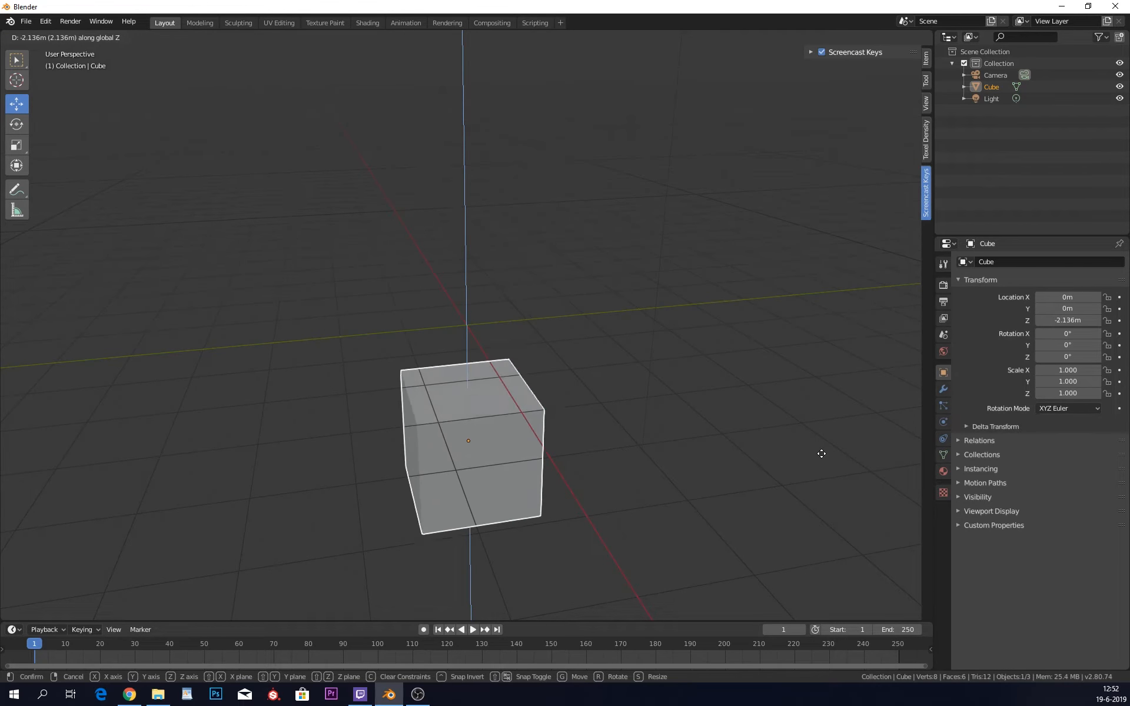
key(Escape)
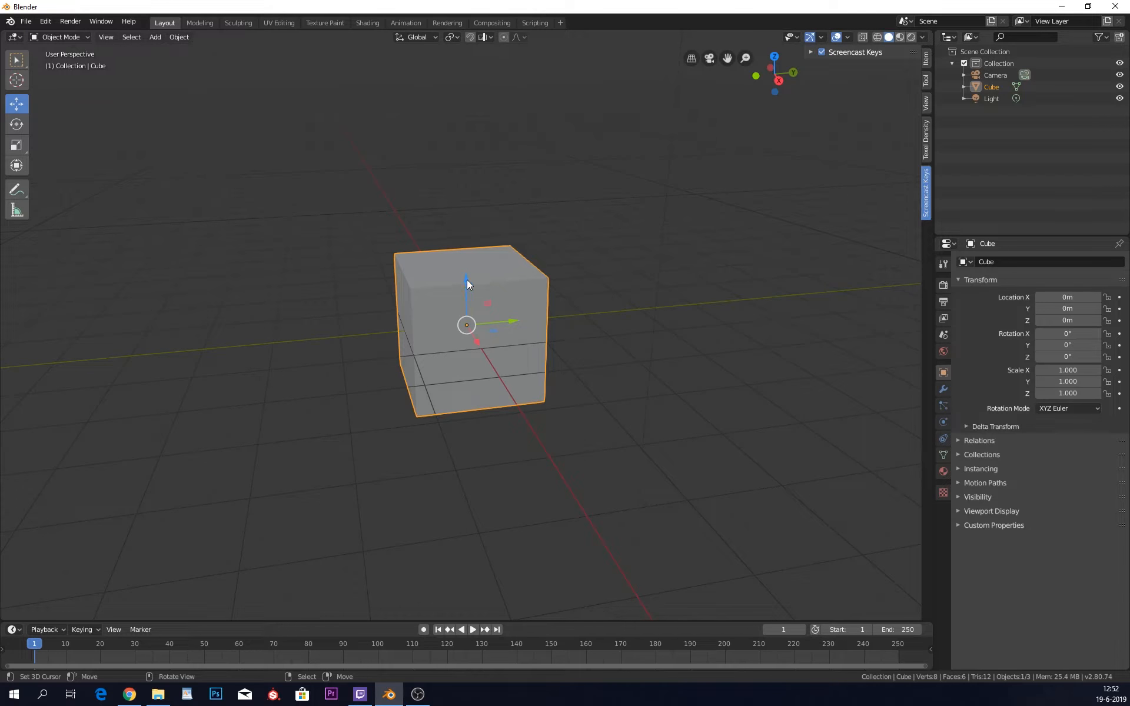
middle_drag(525, 312, 663, 315)
key(g)
right_click(669, 197)
key(g)
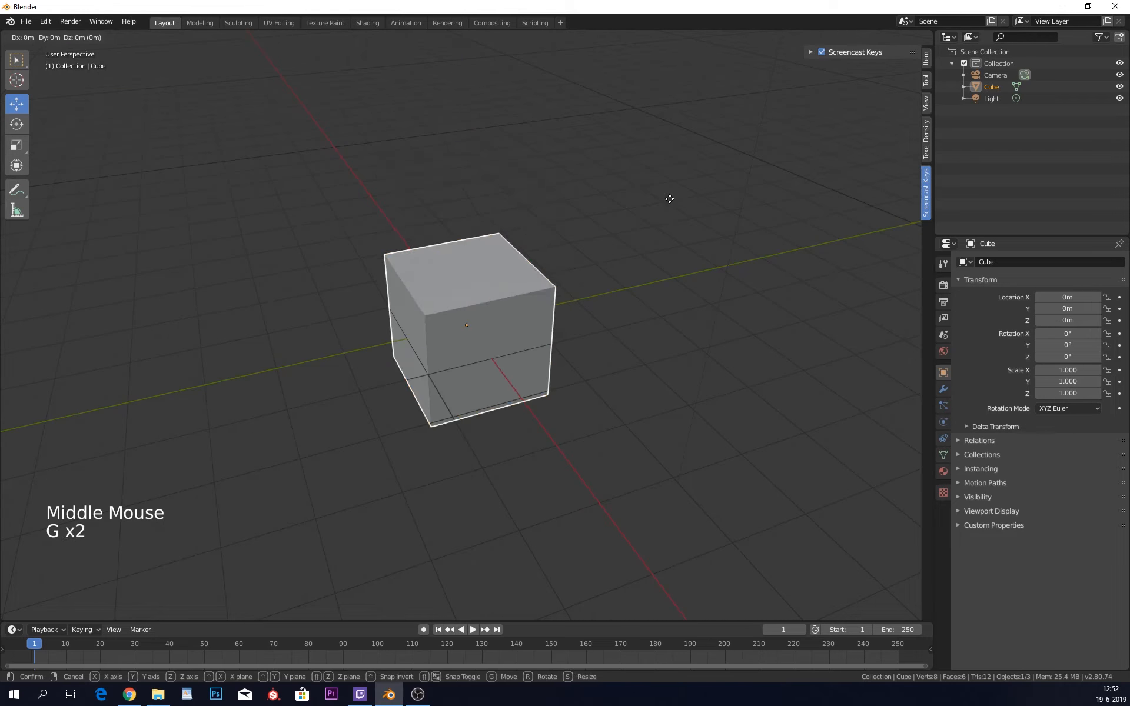
key(y)
right_click(746, 293)
key(g)
key(x)
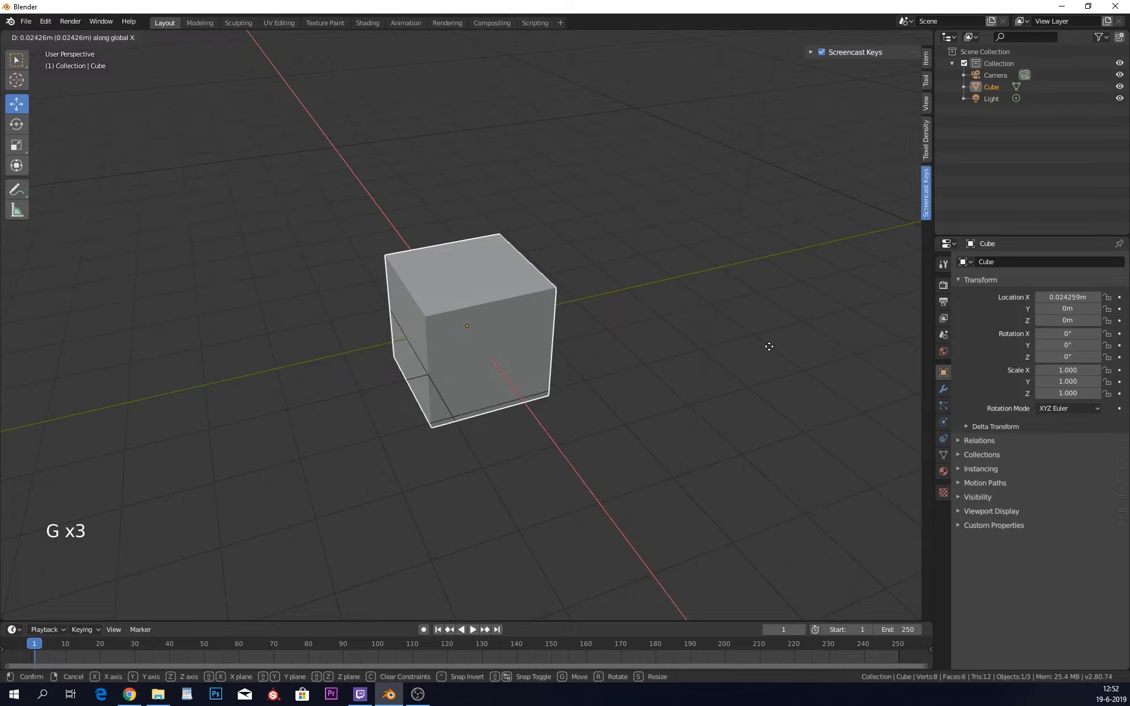
right_click(717, 334)
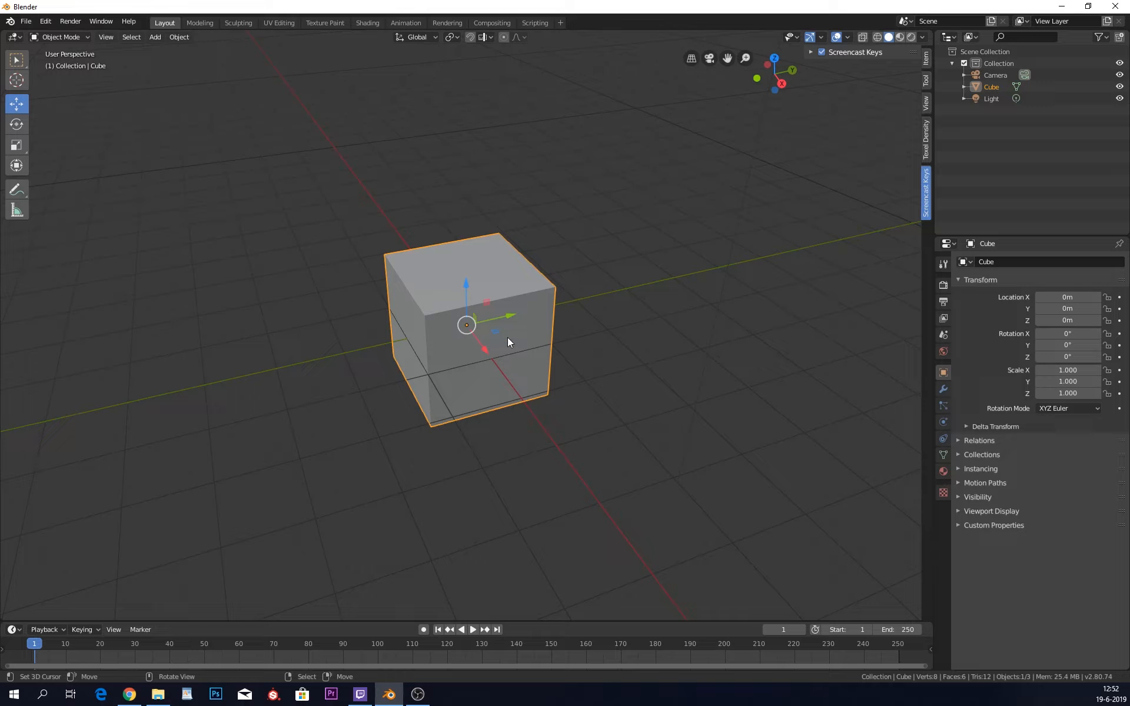
Try moving the cube within the XY plane with the global Z axis locked, cancelling each move.
click(493, 327)
key(ctrl+z)
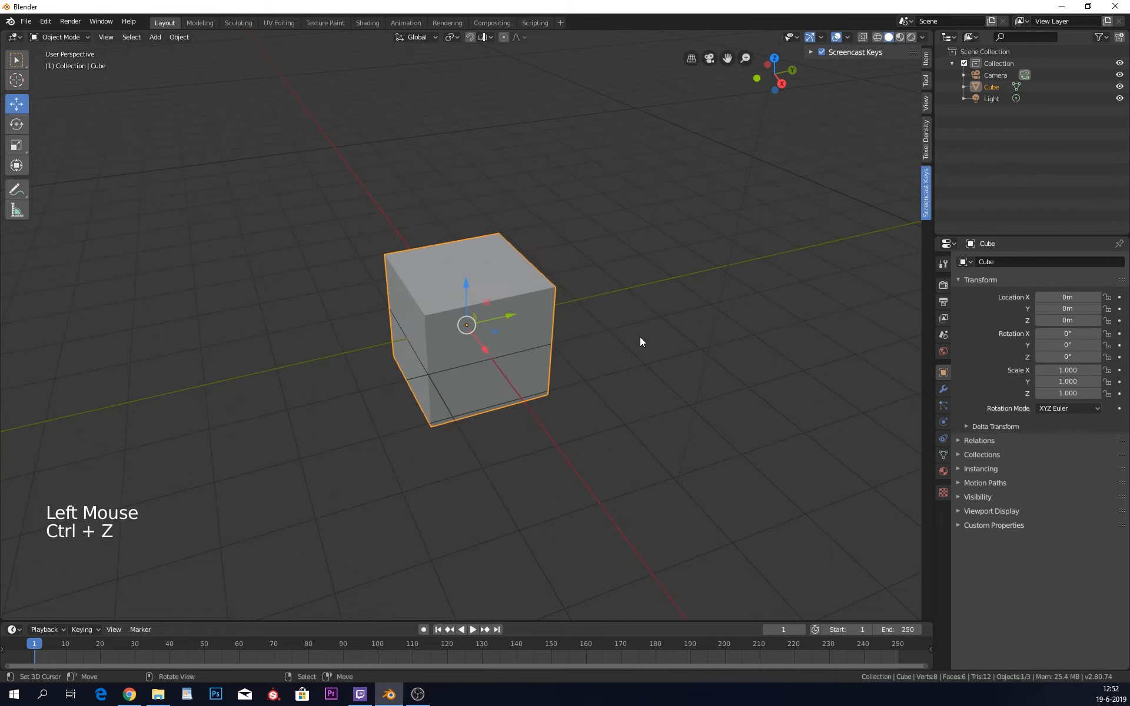
middle_drag(641, 340, 629, 231)
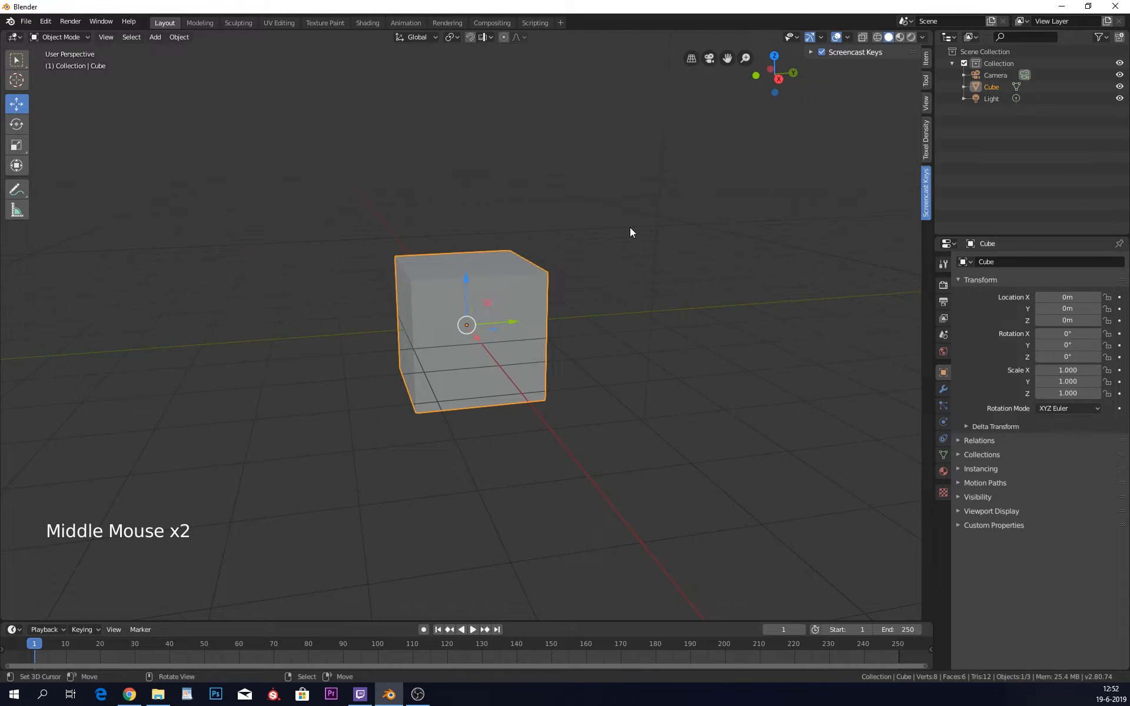
key(g)
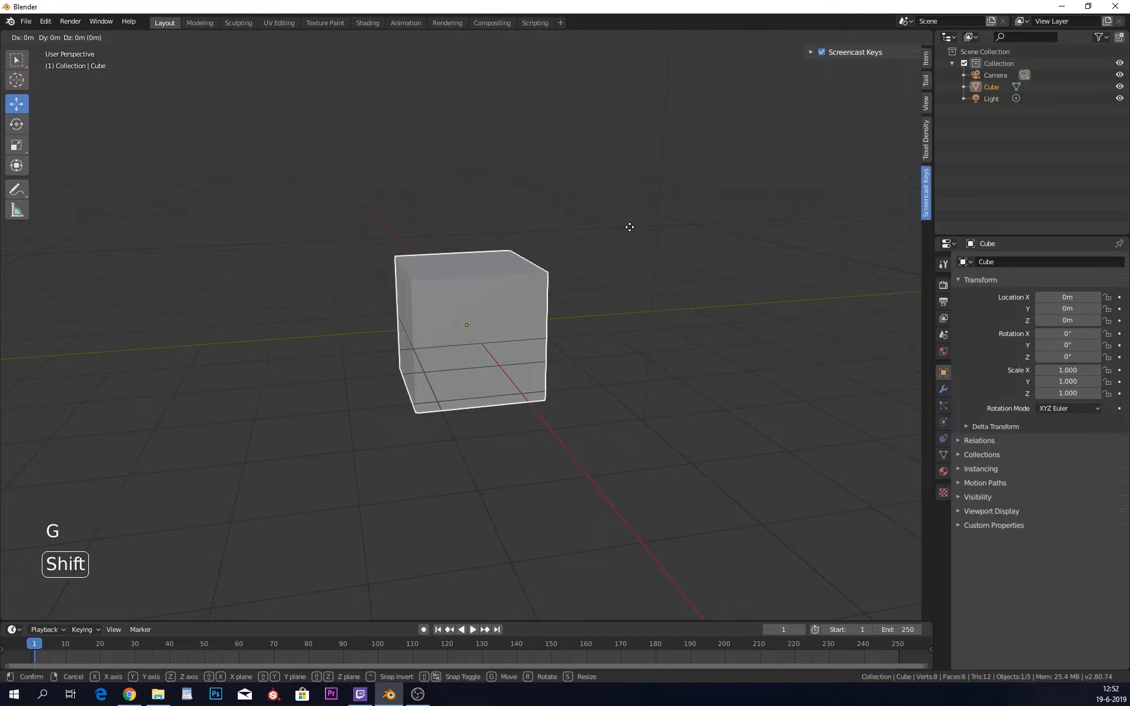
key(shift+z)
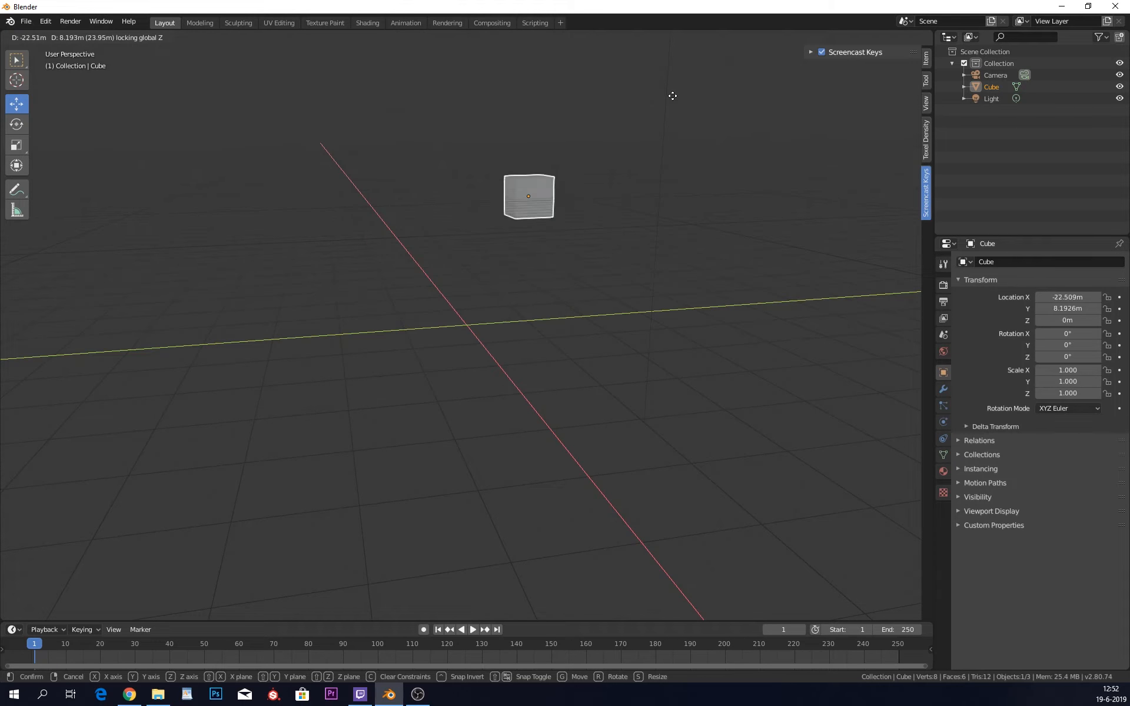
right_click(599, 276)
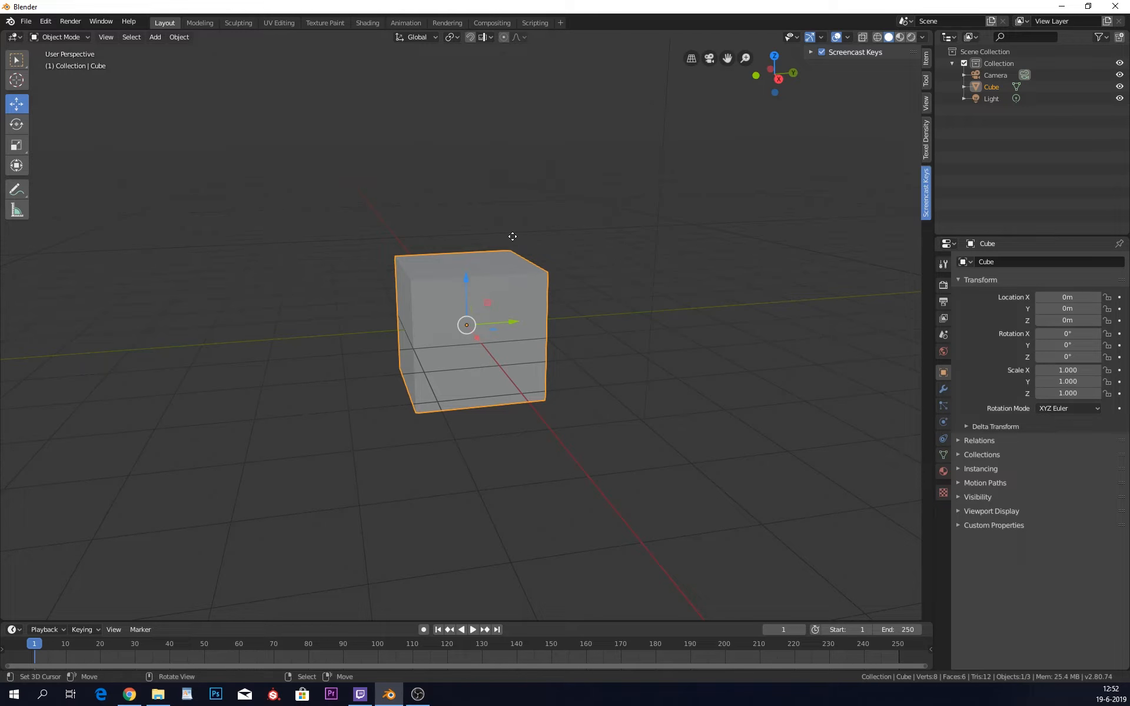
key(g)
key(shift+z)
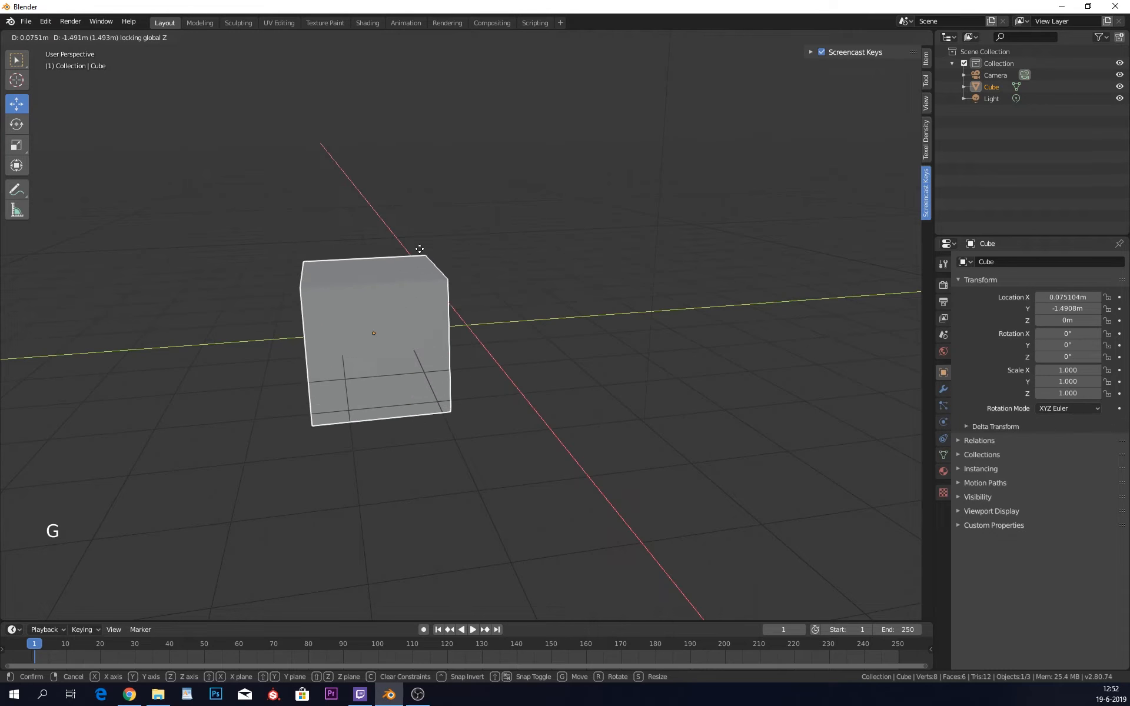
right_click(629, 411)
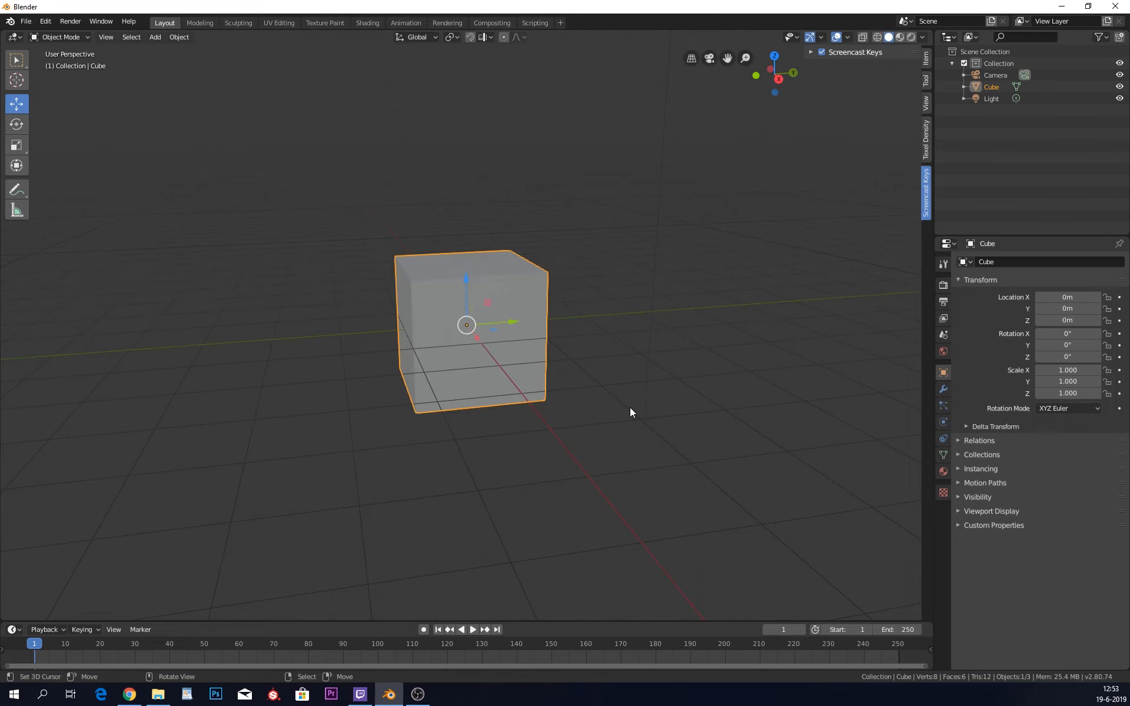
Activate the Rotate tool and try rotating the cube about the view axis from different angles, undoing each rotation.
click(16, 125)
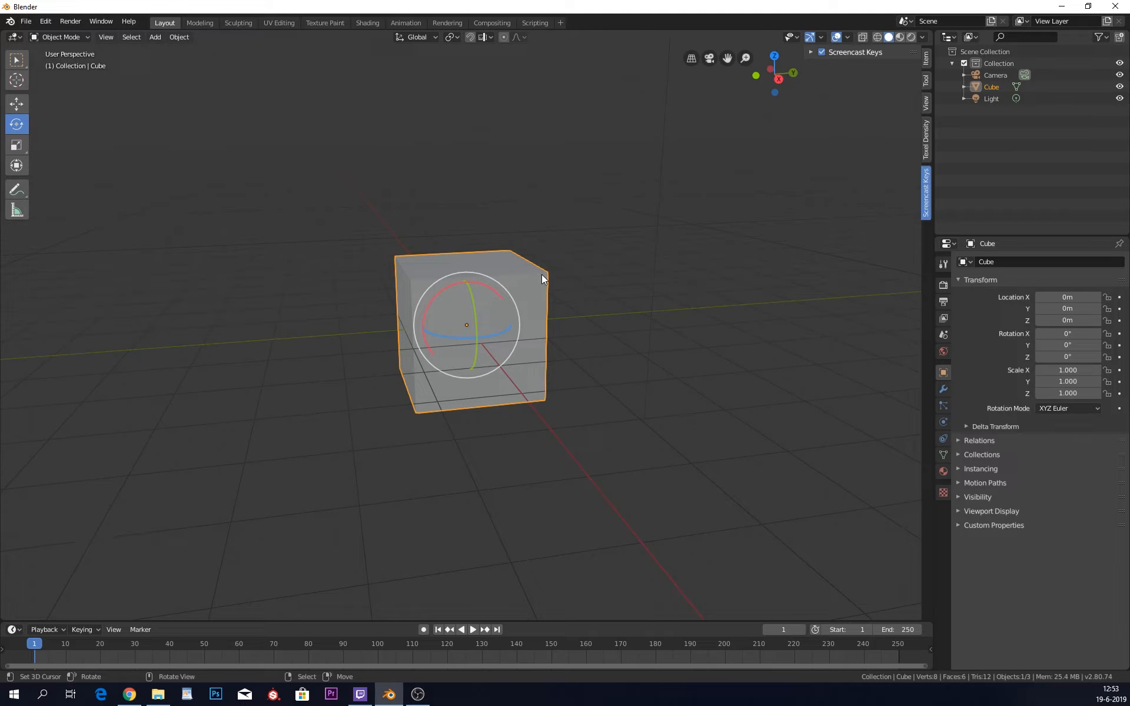
middle_drag(536, 278, 510, 273)
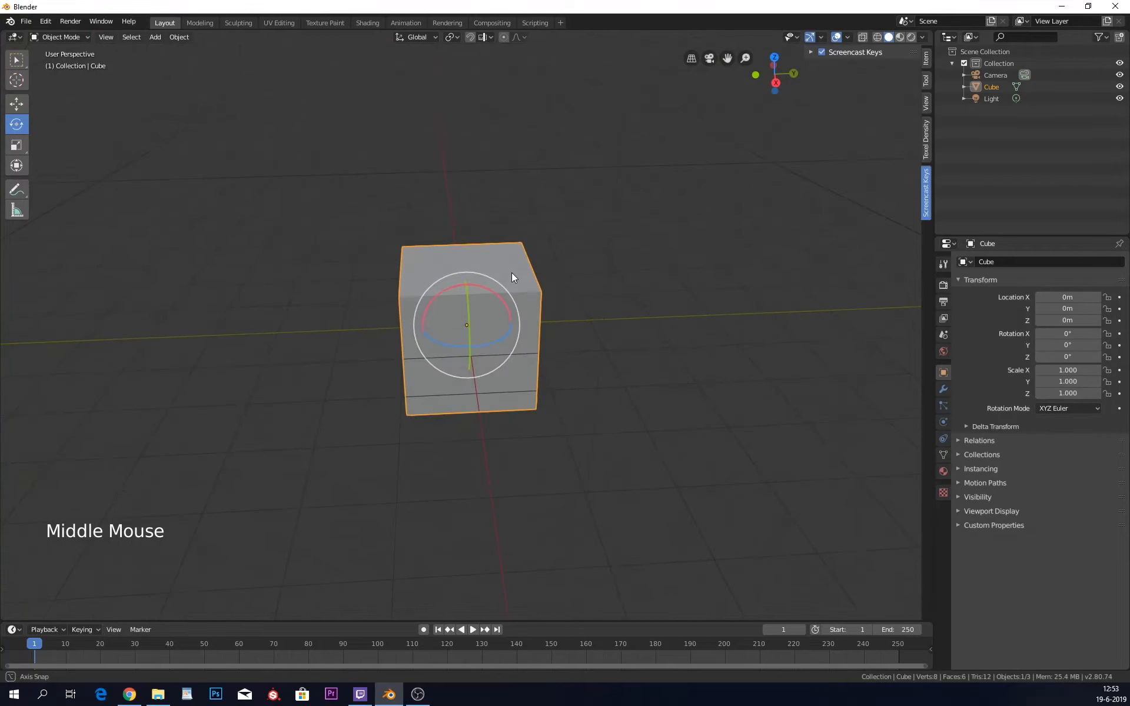
scroll(511, 269, up, 3)
scroll(476, 306, down, 2)
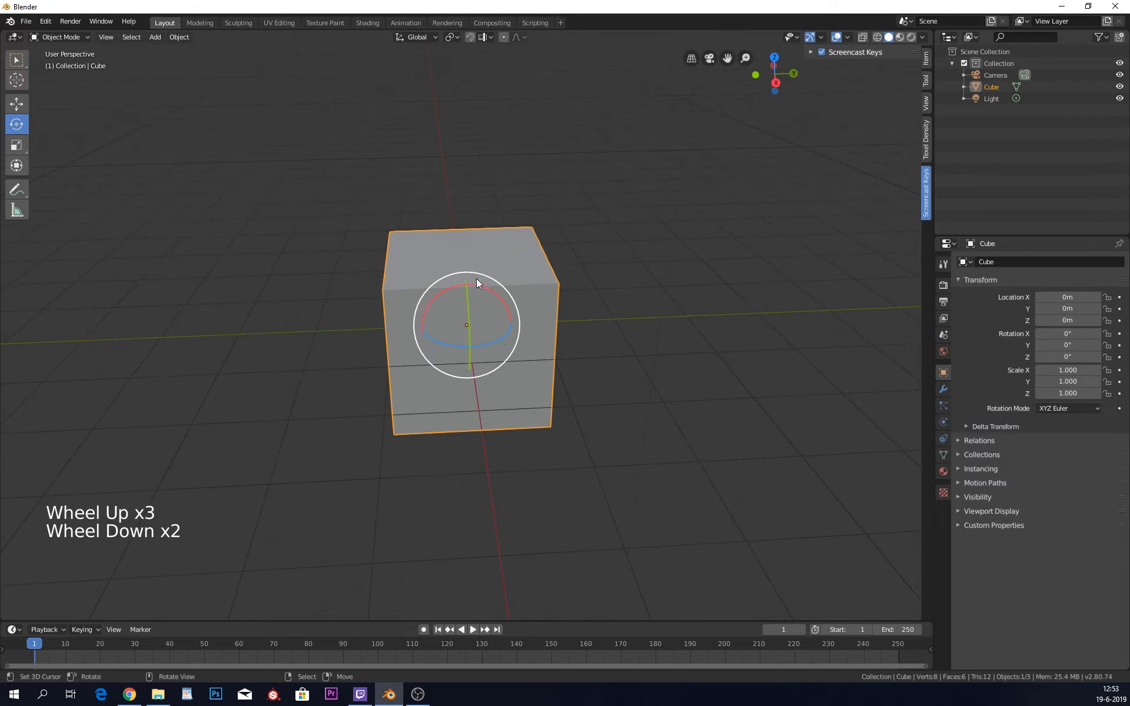
drag(497, 281, 555, 337)
key(ctrl+z)
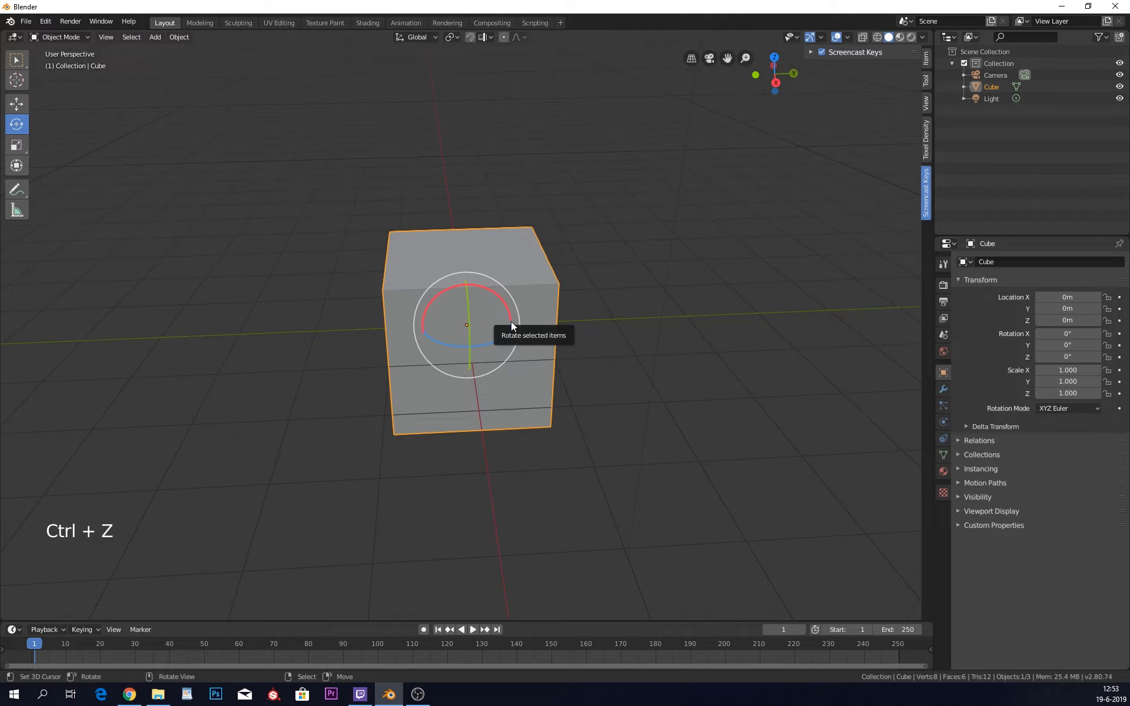
drag(478, 273, 538, 329)
key(ctrl+z)
middle_drag(535, 313, 486, 283)
drag(471, 275, 532, 304)
key(ctrl+z)
middle_drag(532, 305, 473, 242)
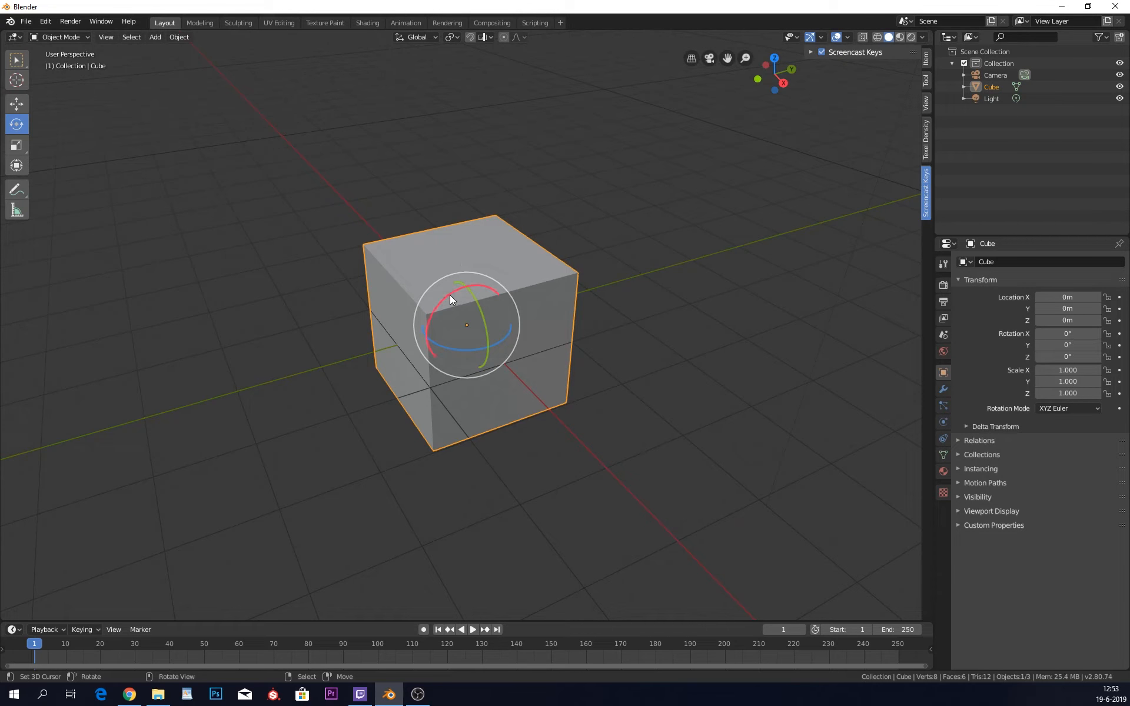
Try rotating the cube with the gizmo's Z and Y rings, undoing each rotation.
drag(464, 350, 423, 344)
key(ctrl+z)
drag(486, 317, 479, 272)
key(ctrl+z)
key(ctrl+z)
Try rotating the cube constrained to the global Y and Z axes without the gizmo, cancelling the rotation.
key(r)
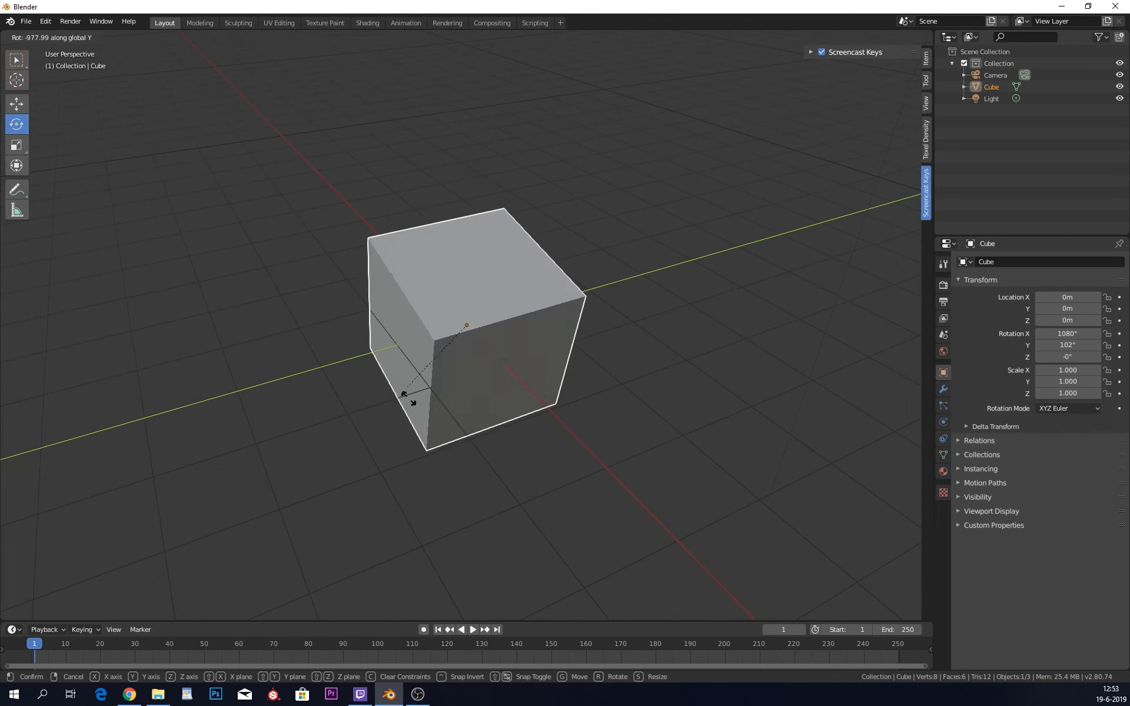
key(z)
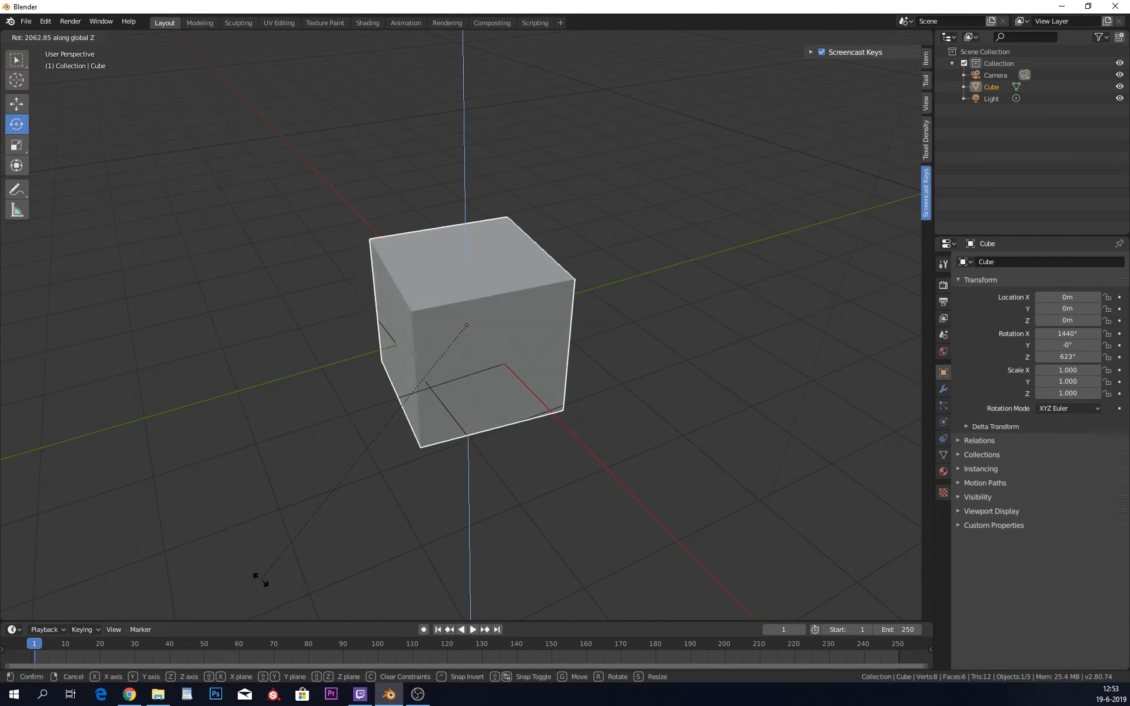
key(Escape)
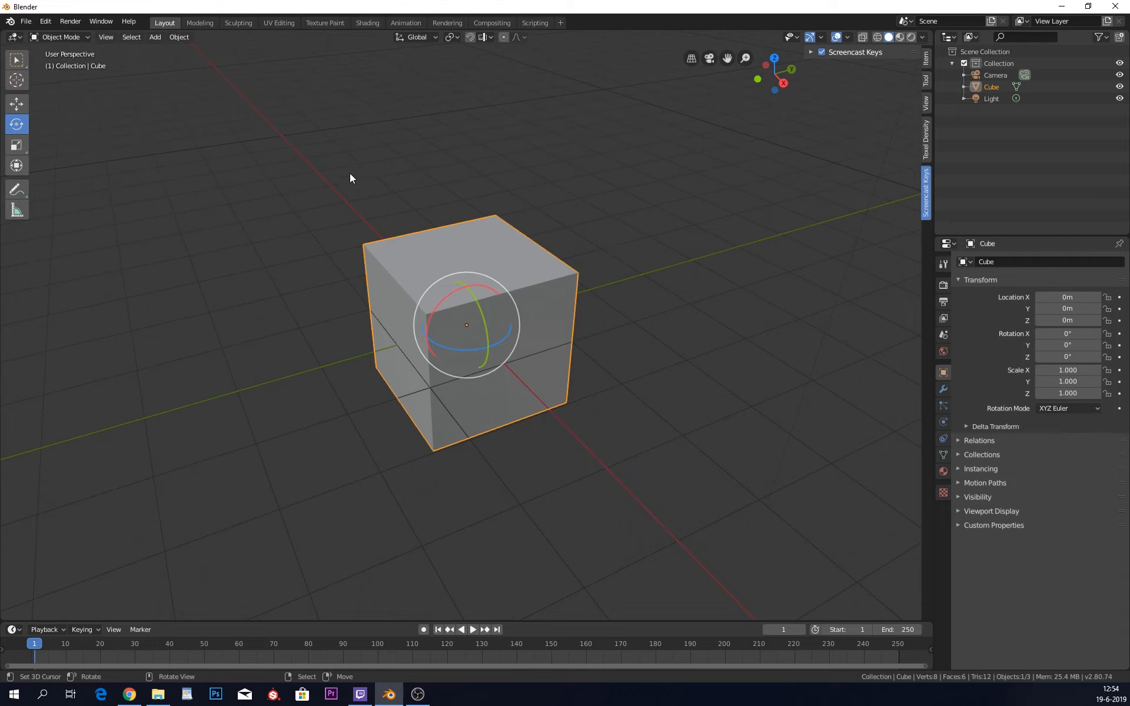
Activate the Scale tool and try scaling the cube uniformly and along the X axis, undoing each change.
click(17, 145)
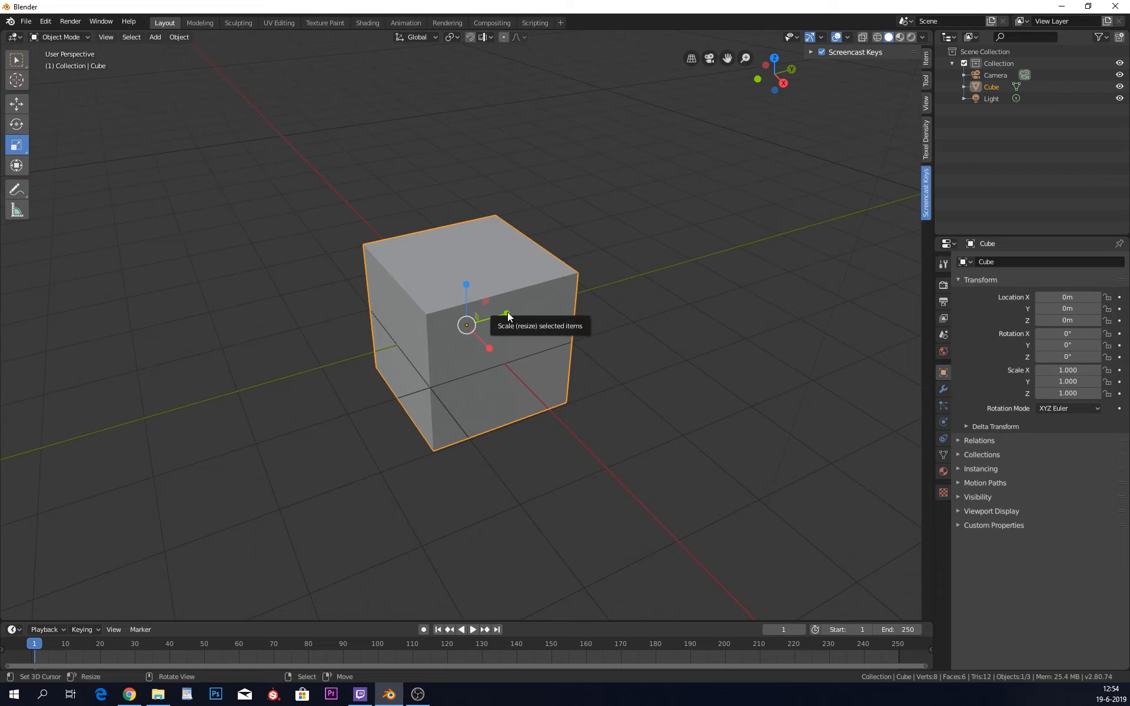
drag(468, 323, 479, 332)
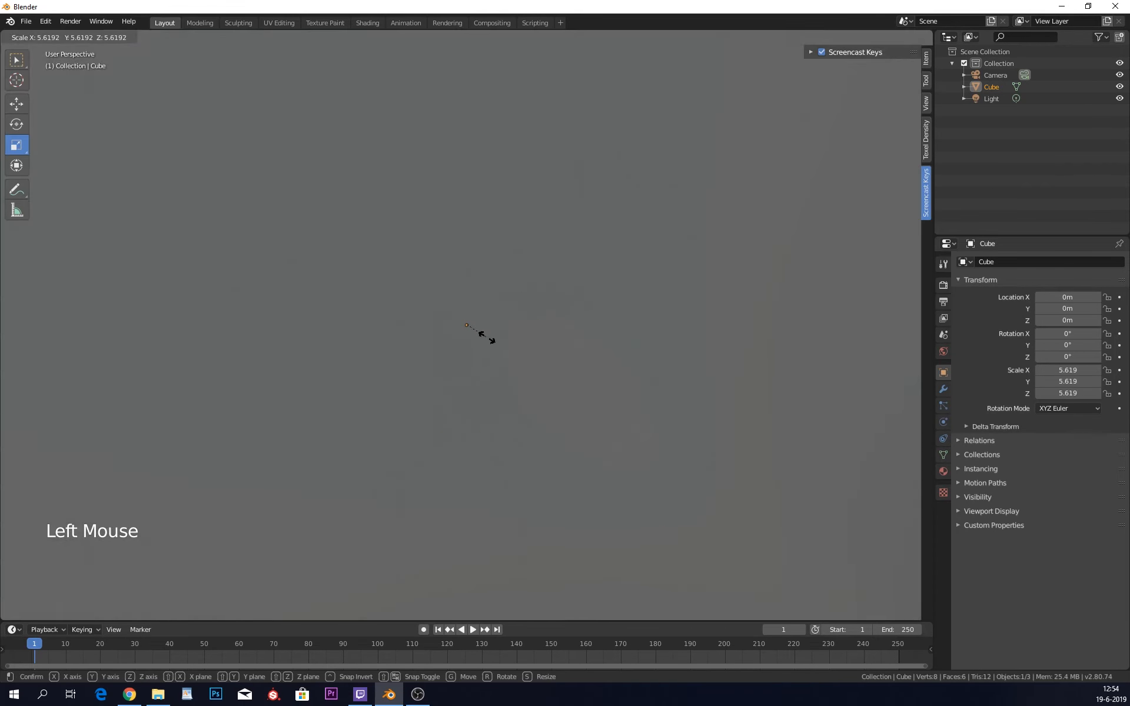
key(ctrl+z)
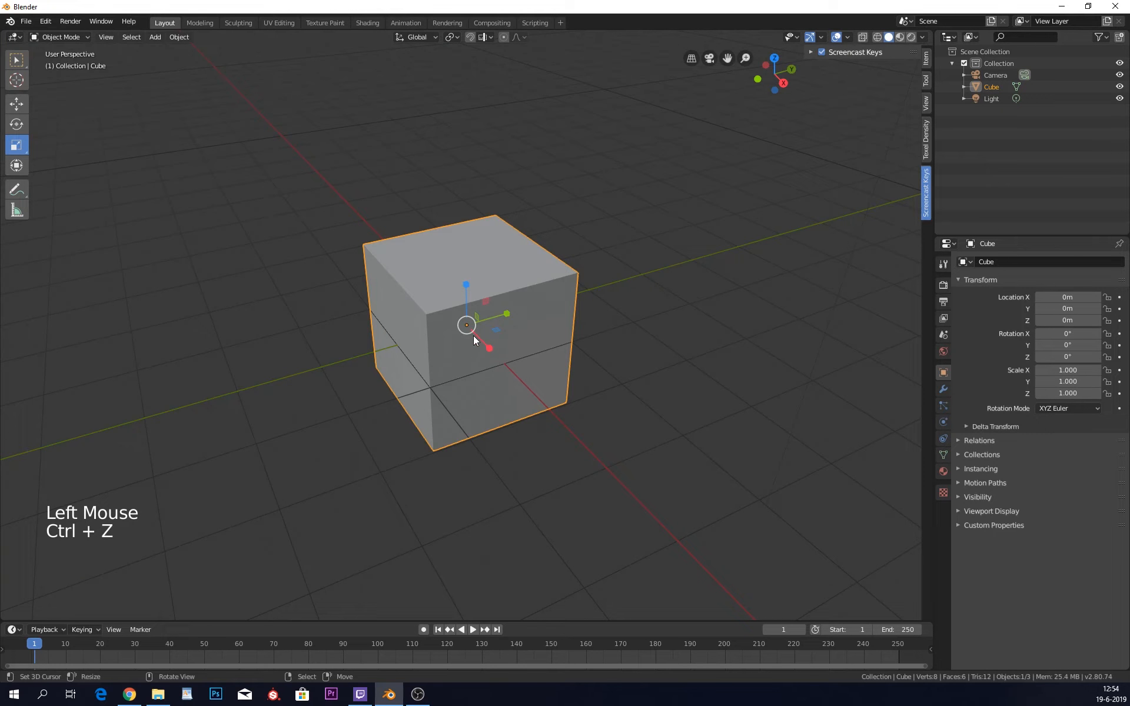
mouse_move(471, 326)
mouse_down()
mouse_move(491, 338)
mouse_move(478, 330)
mouse_up()
key(ctrl+z)
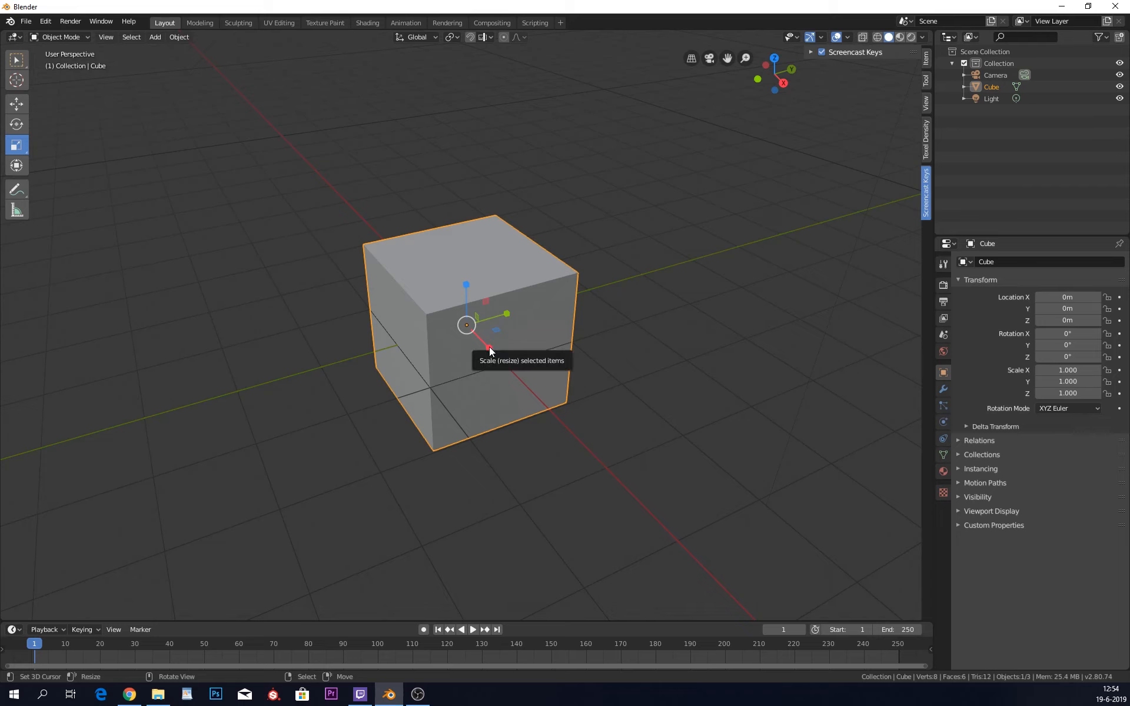
drag(489, 347, 548, 414)
key(ctrl+z)
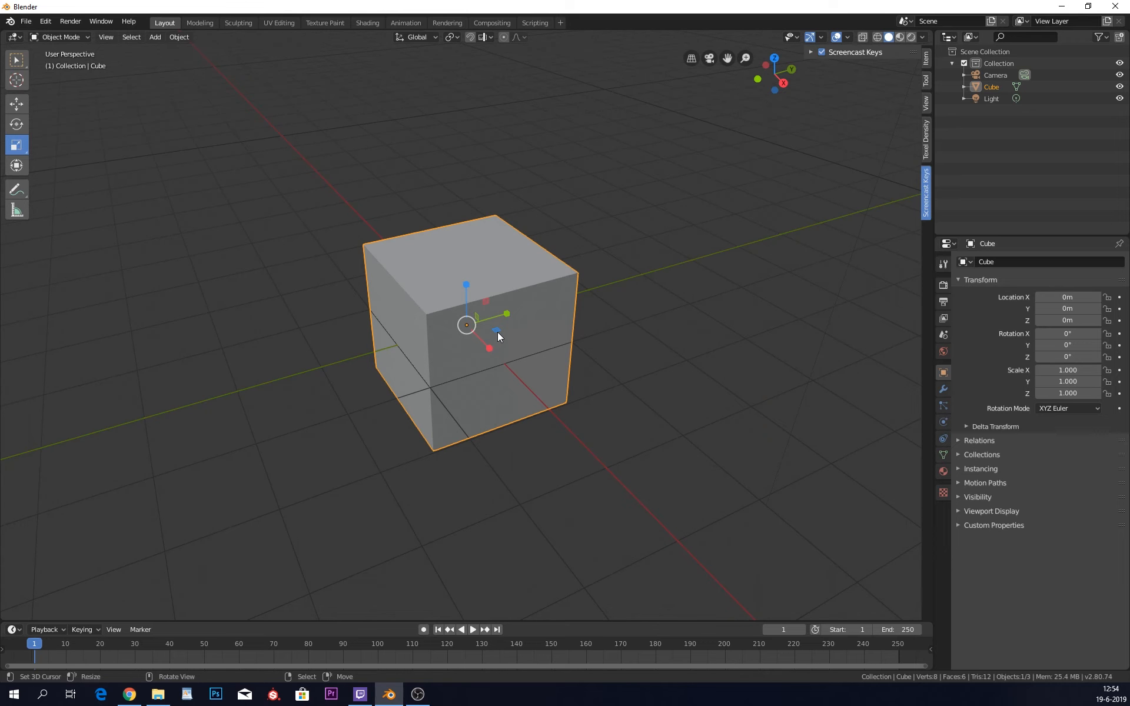
Try scaling the cube with the gizmo's XY plane handle and uniformly without the gizmo, cancelling each change.
drag(495, 331, 567, 372)
right_click(566, 372)
key(s)
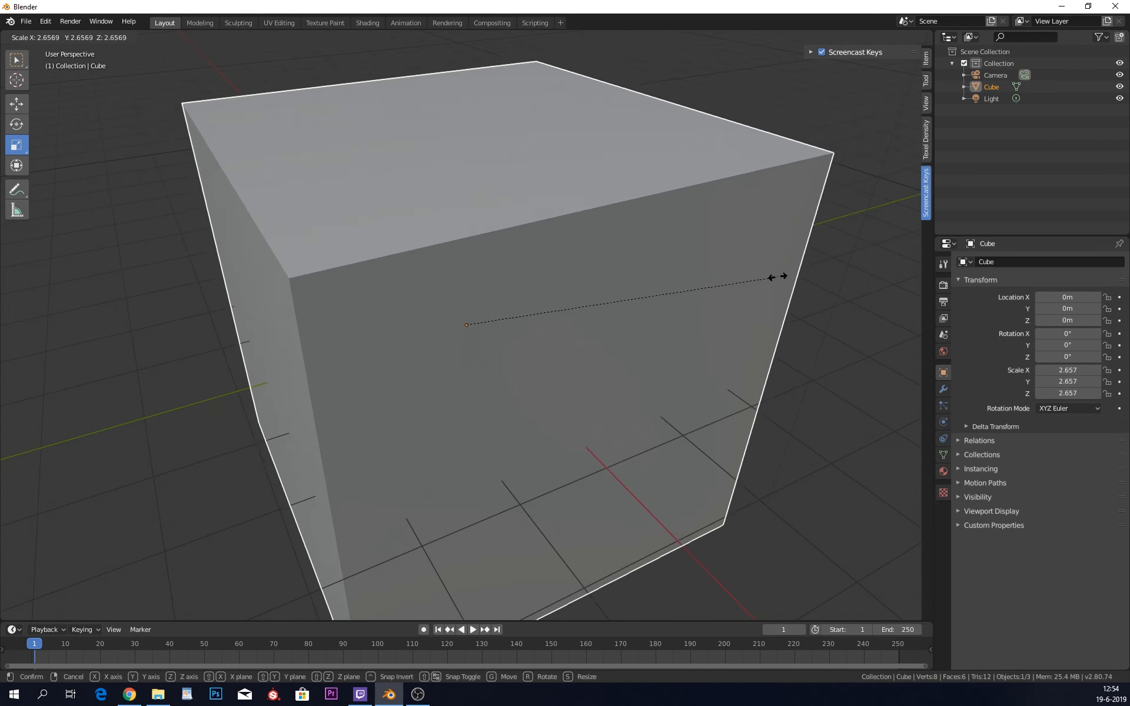
key(Escape)
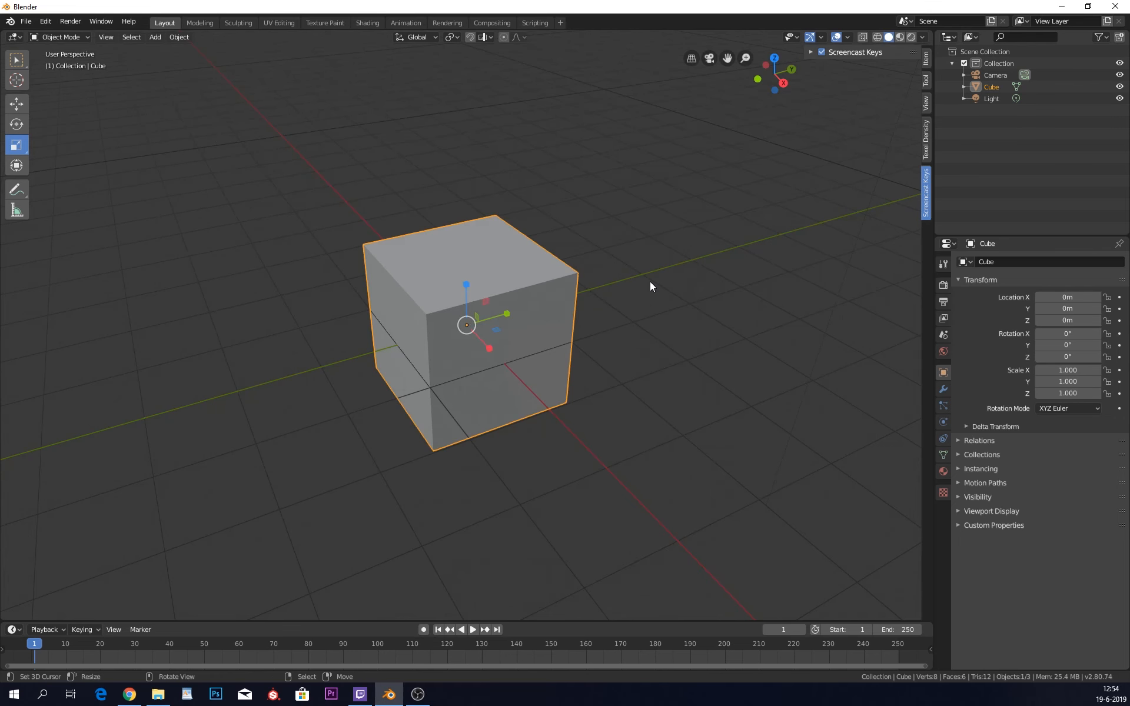
Try scaling the cube to about 2.7 along the global Z axis without the gizmo, cancelling the change.
key(s)
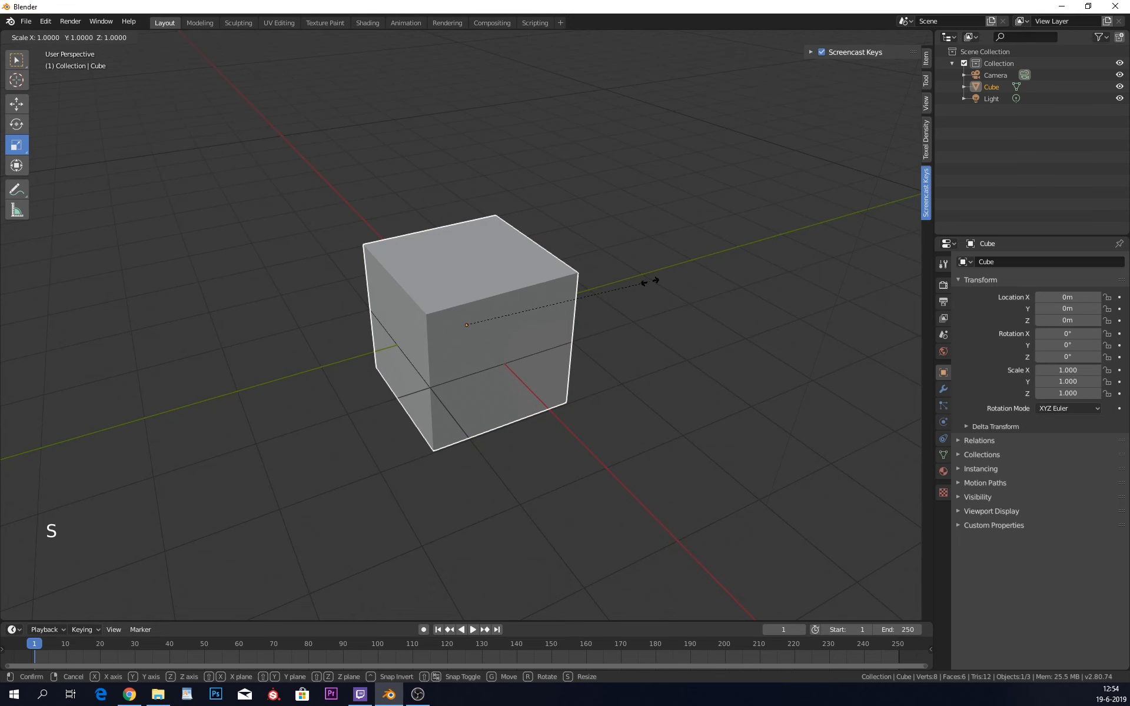
key(z)
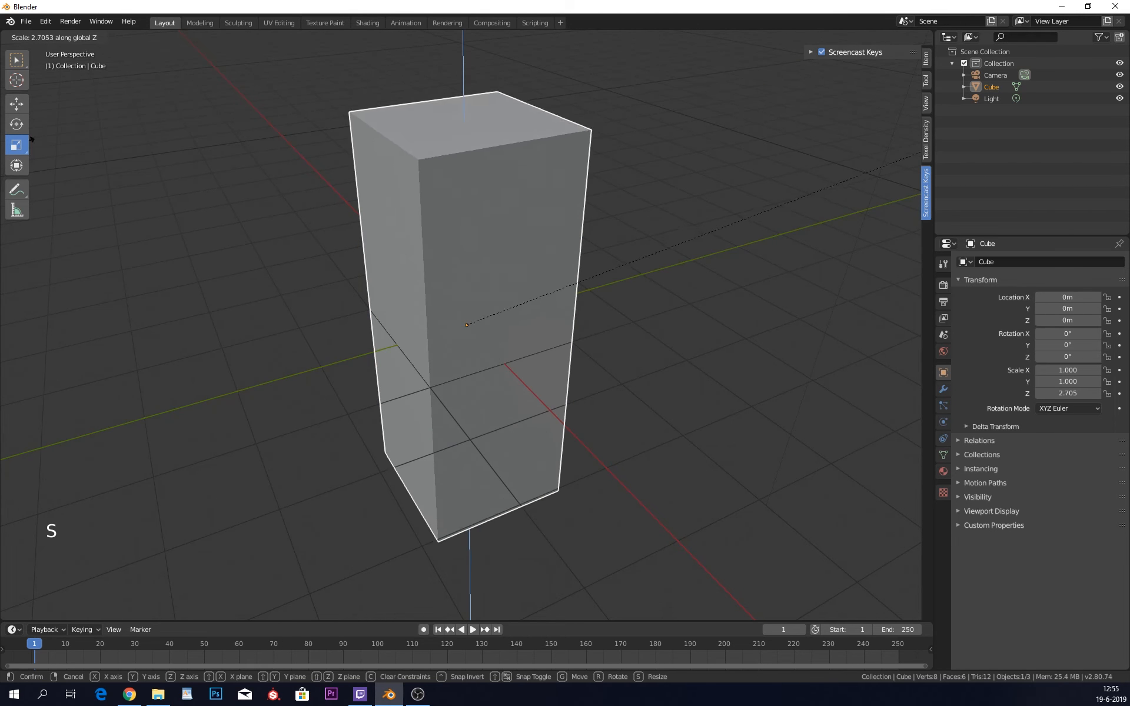
key(Escape)
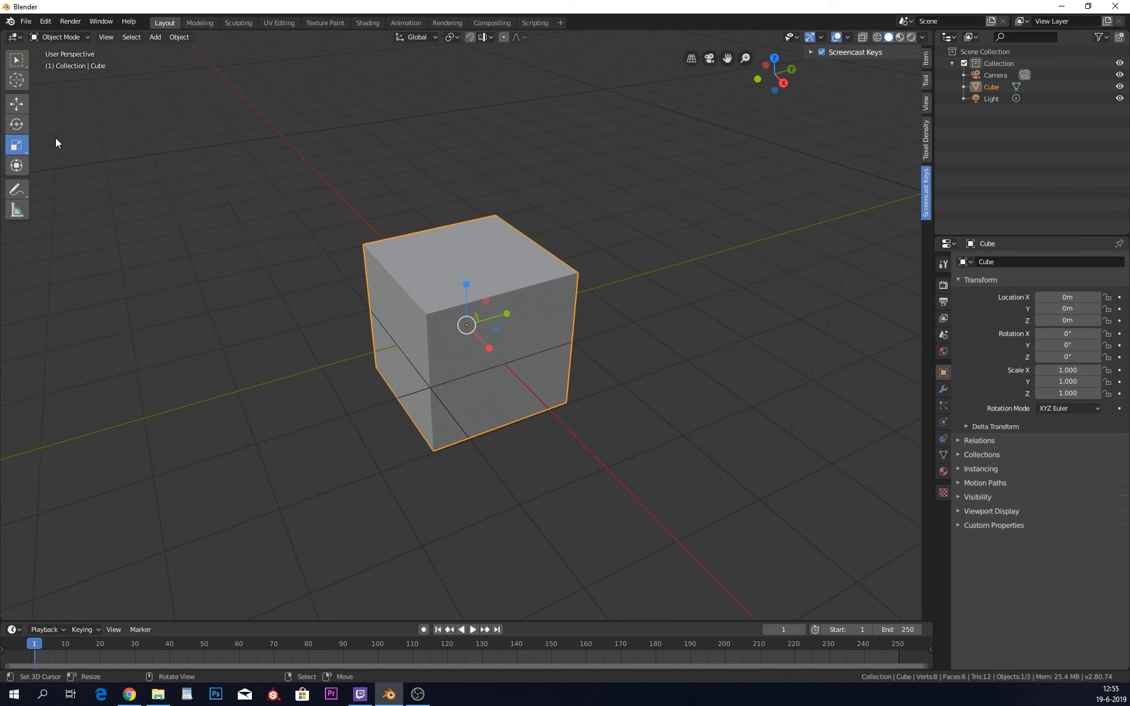
Try scaling the cube to about 2.84 in X and Y with the global Z axis locked, cancelling the change.
key(s)
key(shift)
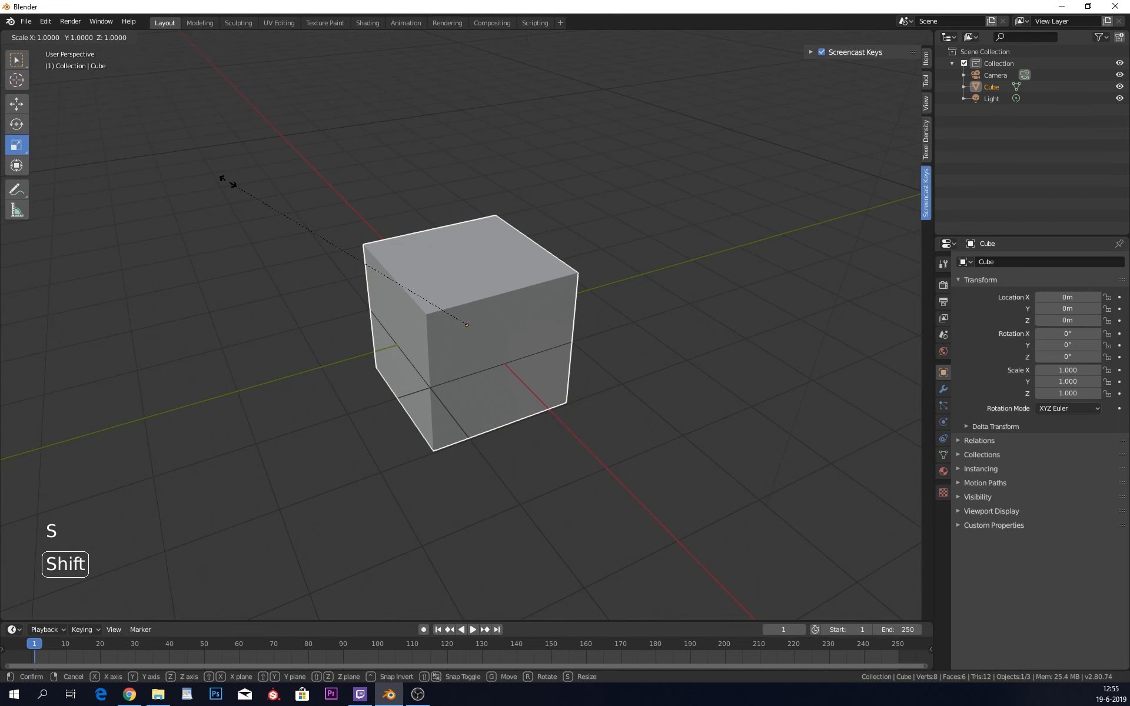
key(shift+z)
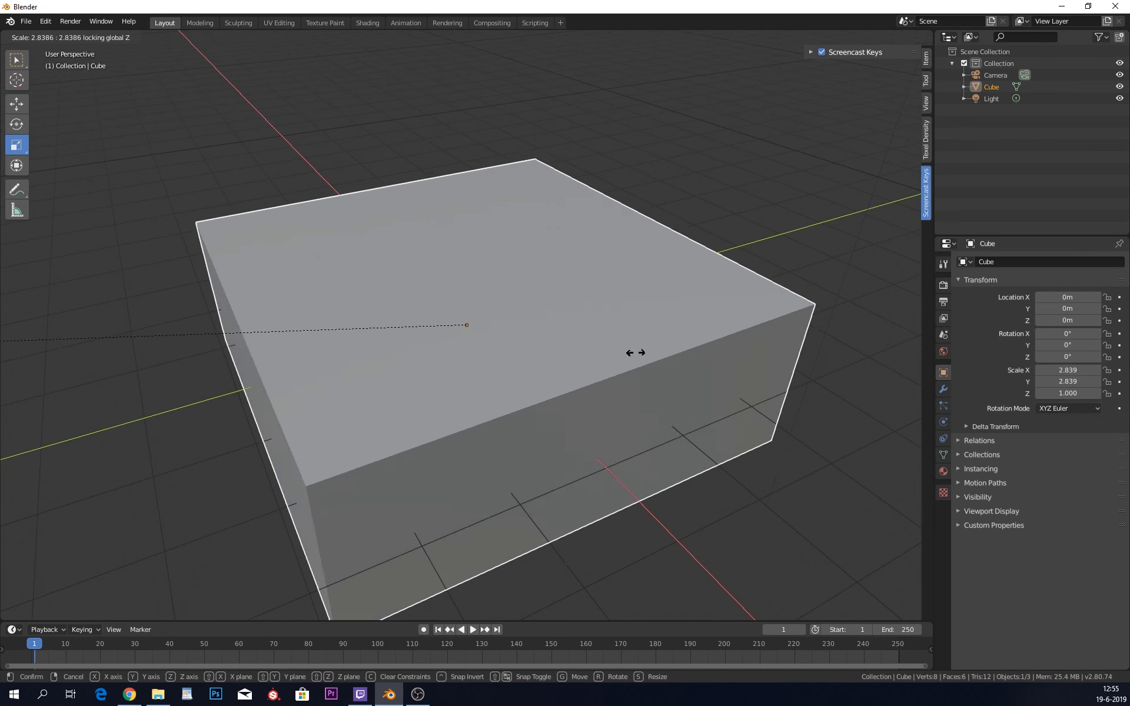
right_click(635, 265)
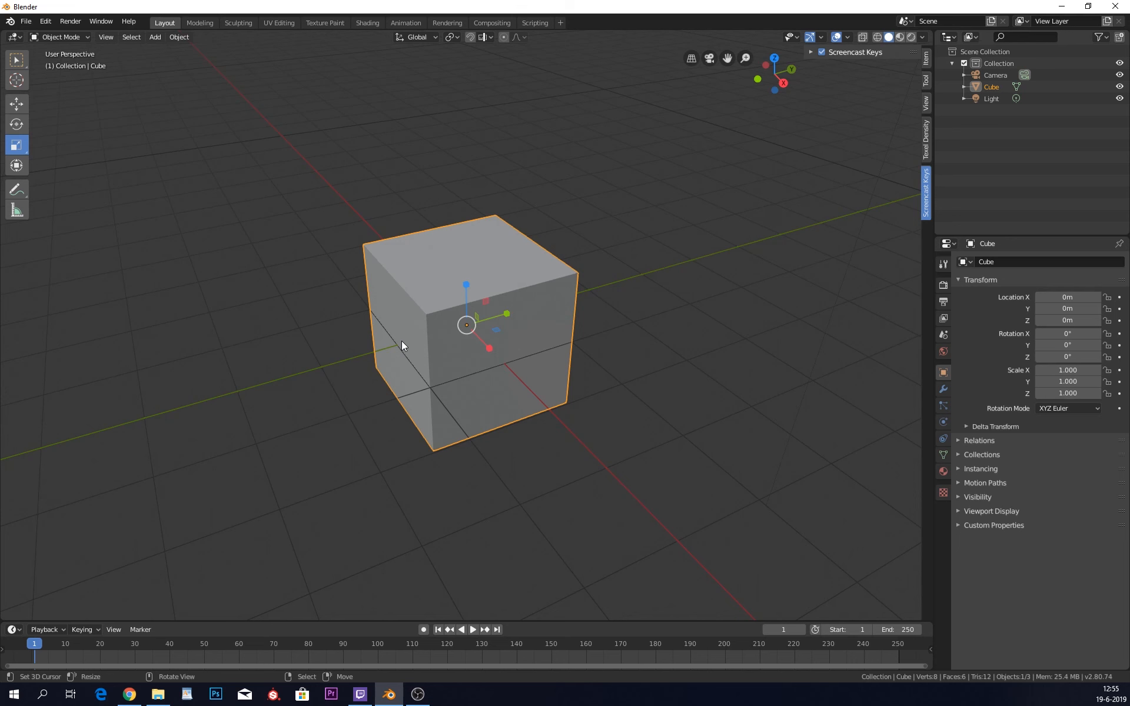
In Edit Mode, select the cube's four top vertices, extrude them upward and return to Object Mode.
key(Tab)
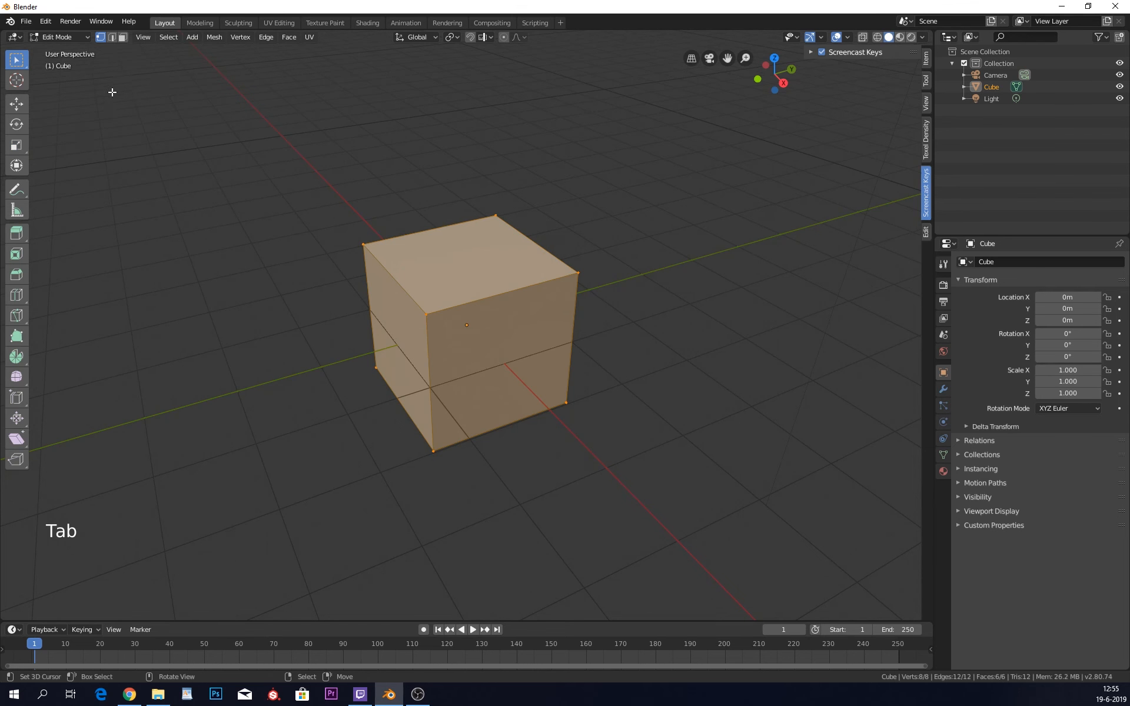
right_click(426, 314)
shift+right_click(363, 244)
shift+right_click(578, 272)
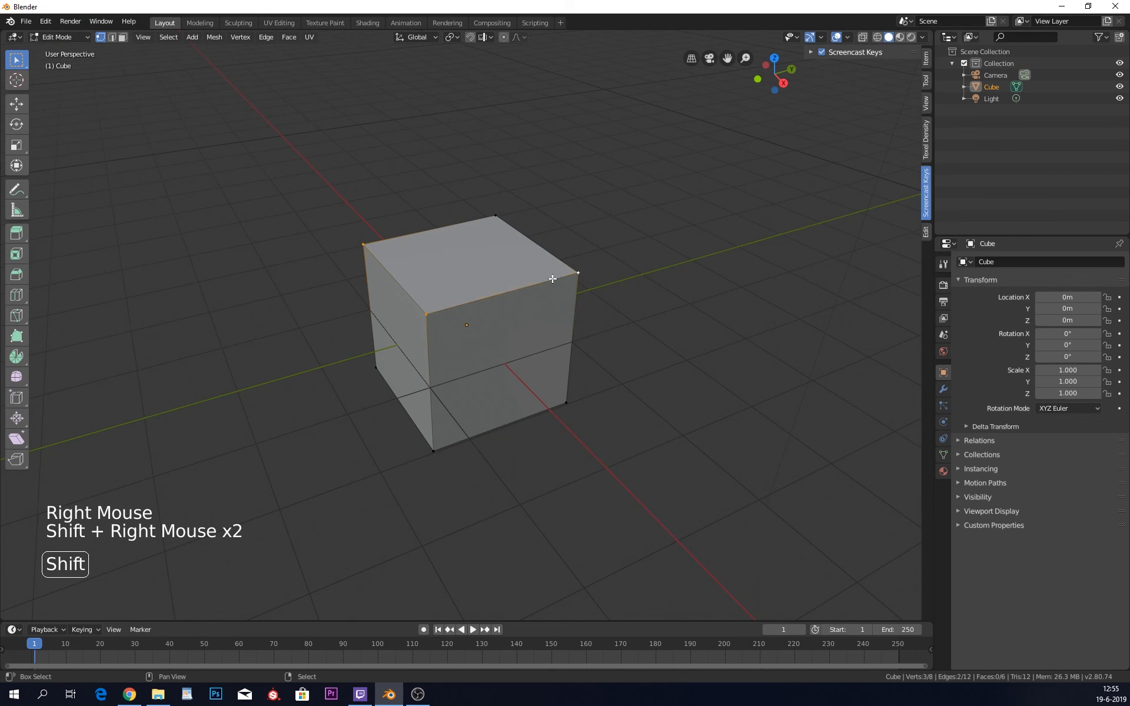
shift+right_click(496, 215)
key(e)
click(504, 80)
right_click(423, 171)
key(Tab)
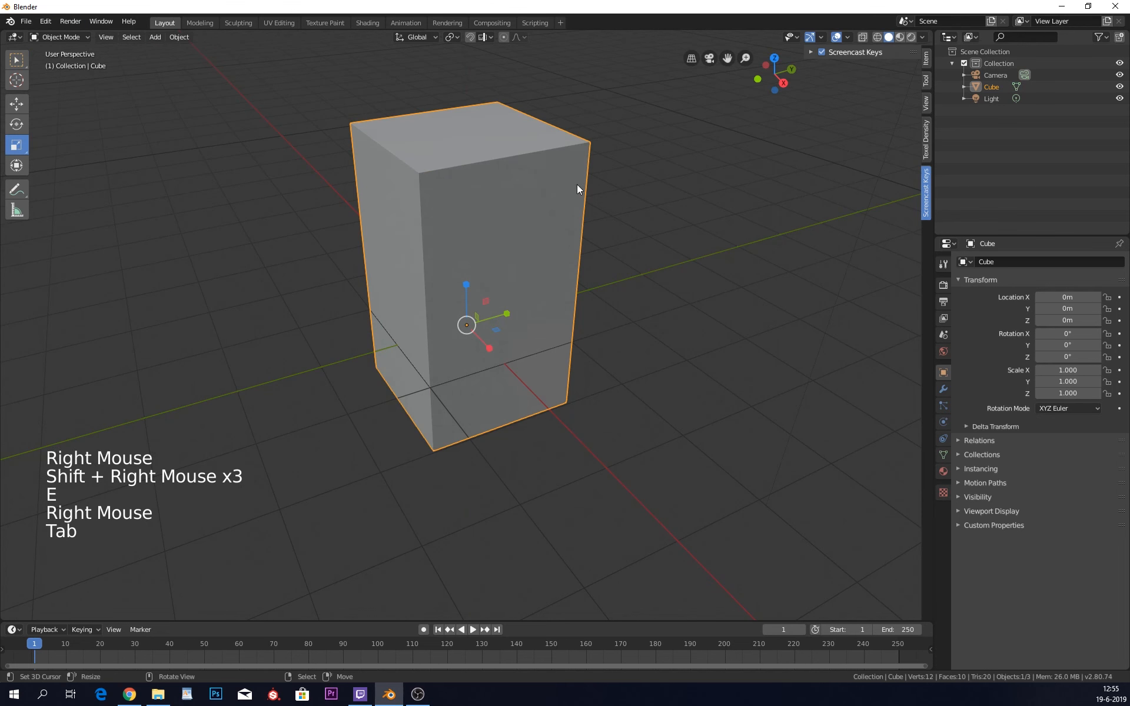
Undo the top face extrusion and vertex selections in Edit Mode, and return to Object Mode.
key(Tab)
key(ctrl+z)
key(ctrl+z)
key(ctrl+z)
key(ctrl+z)
key(ctrl+z)
key(ctrl+z)
key(ctrl+z)
key(ctrl+z)
key(Tab)
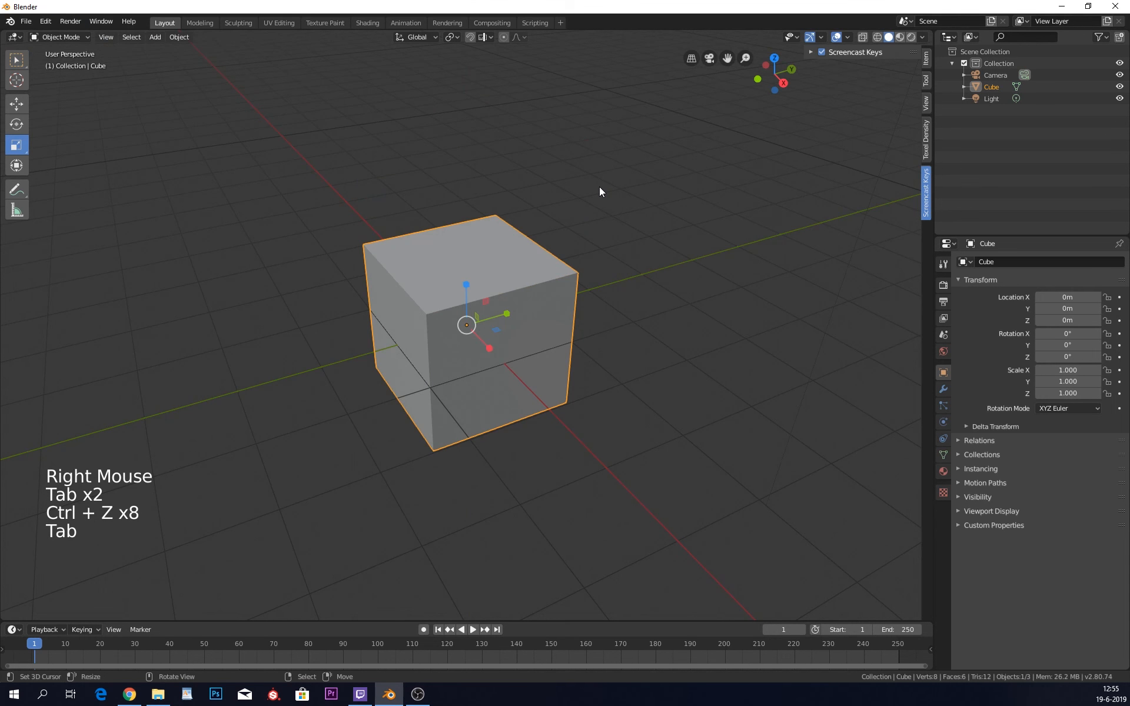